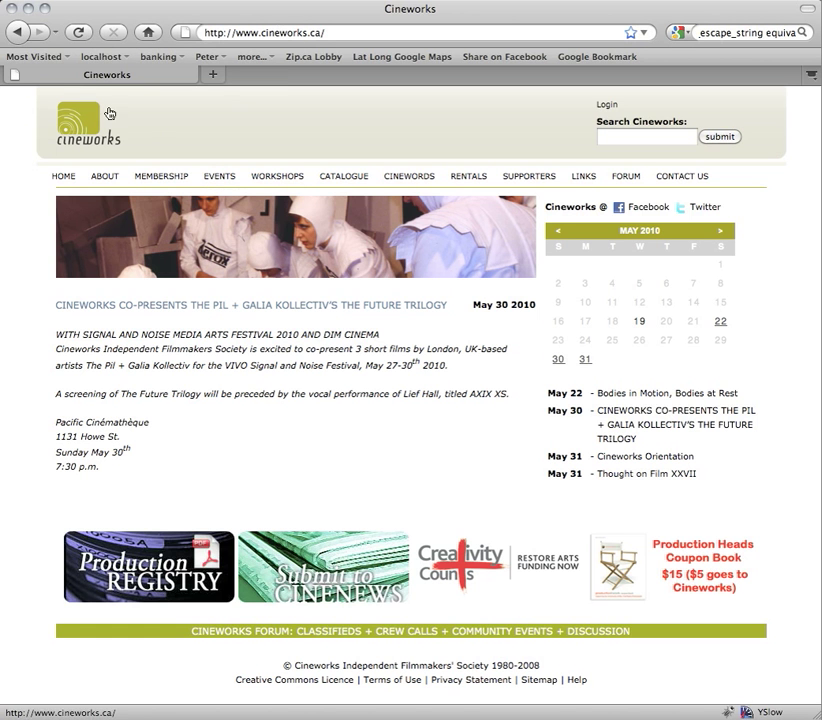
- Go to the Cineworks site's Login page from the homepage's top-right link
{"action": "left_click", "coordinate": [607, 106]}
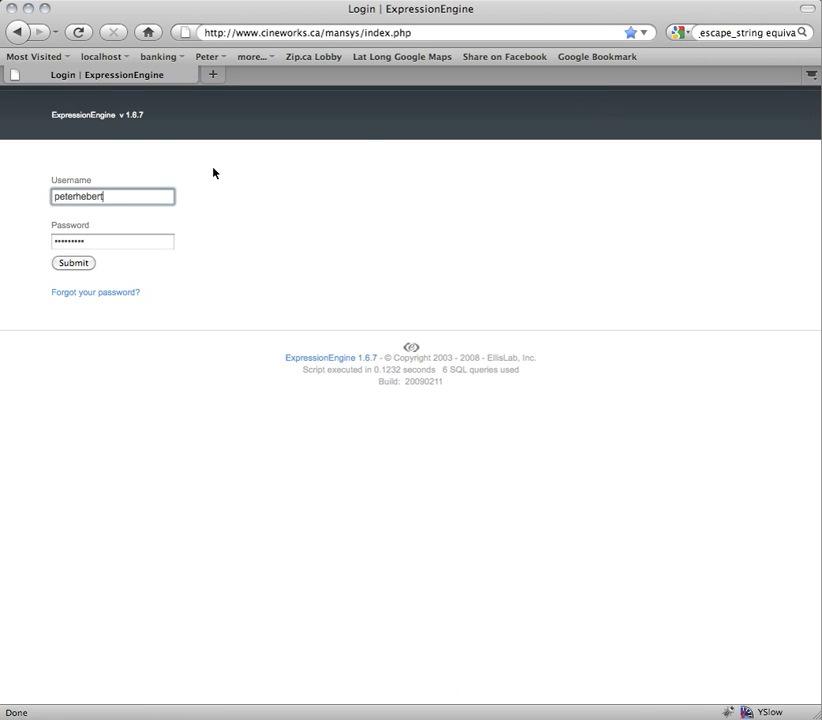
- Replace the prefilled username with the member's own, enter the account password and sign in
{"action": "double_click", "coordinate": [72, 199]}
{"action": "key", "text": "BackSpace"}
{"action": "key", "text": "Tab"}
{"action": "type", "text": "••••••••••"}
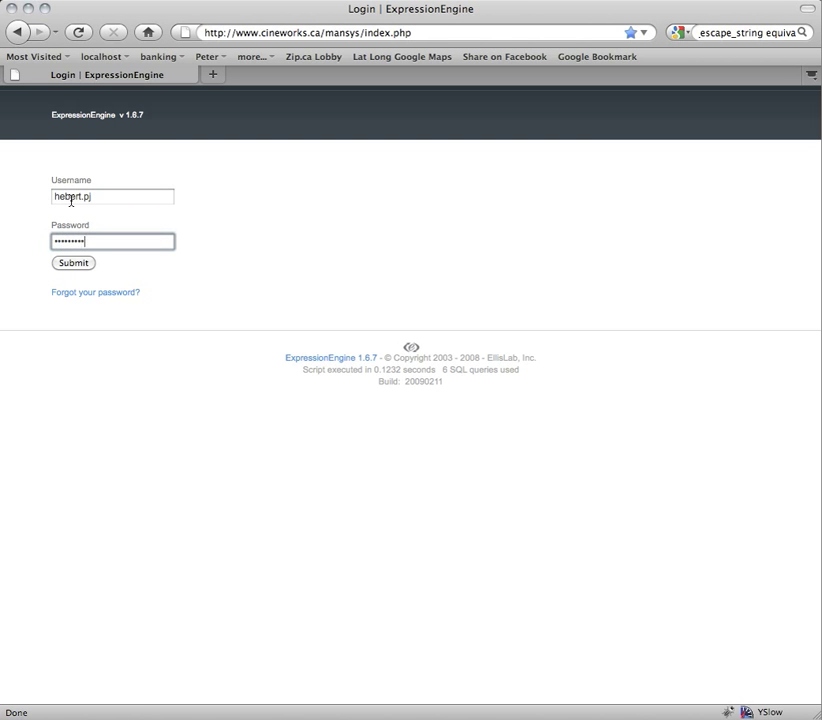
{"action": "key", "text": "Return"}
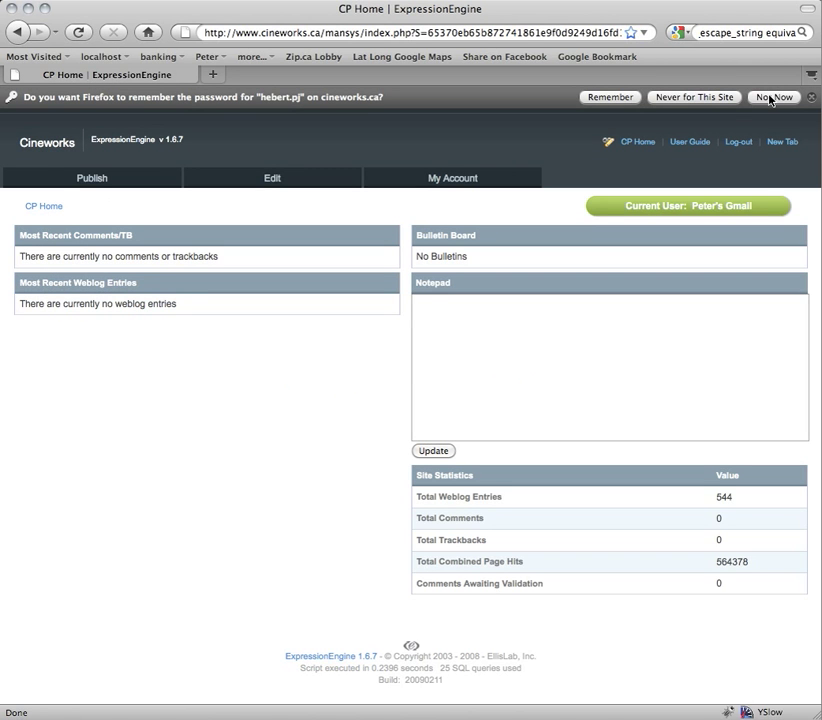
- Decline Firefox's offer to save the password and highlight the no weblog entries message
{"action": "left_click", "coordinate": [770, 97]}
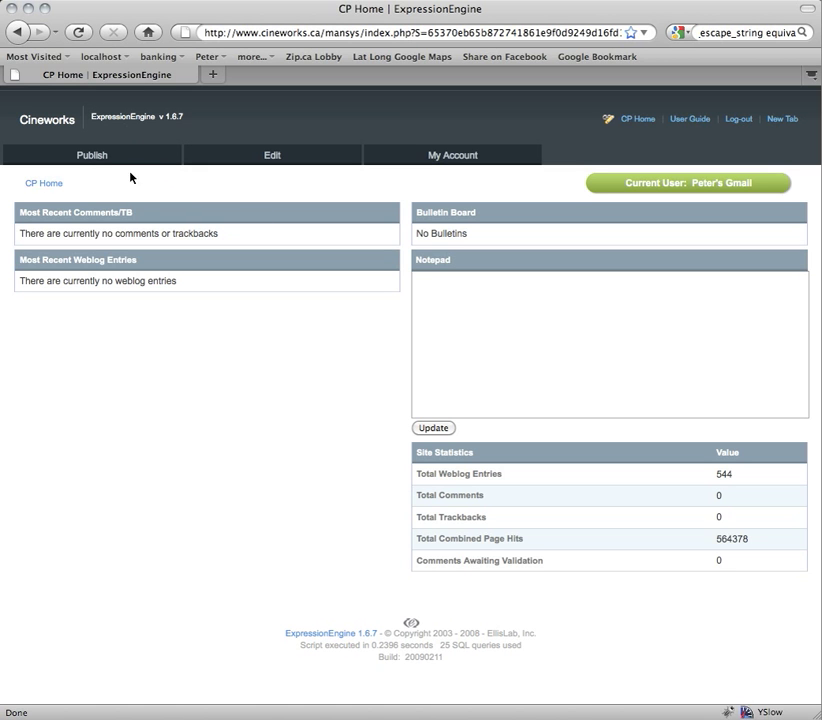
{"action": "mouse_move", "coordinate": [101, 161]}
{"action": "left_click_drag", "start_coordinate": [23, 282], "coordinate": [199, 288]}
{"action": "left_click", "coordinate": [174, 281]}
- Clear the message highlight and open the My Account page with account statistics
{"action": "left_click", "coordinate": [49, 282]}
{"action": "left_click_drag", "start_coordinate": [33, 278], "coordinate": [186, 285]}
{"action": "left_click", "coordinate": [186, 285]}
{"action": "left_click", "coordinate": [449, 158]}
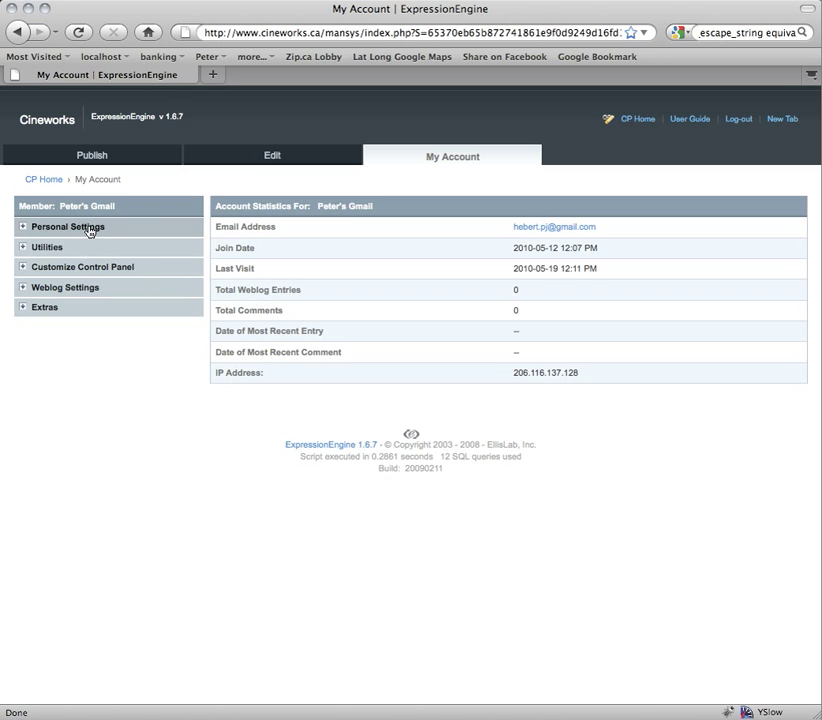
- Open Edit Profile under Personal Settings and type 'this is my bio' into the Bio
{"action": "left_click", "coordinate": [89, 232]}
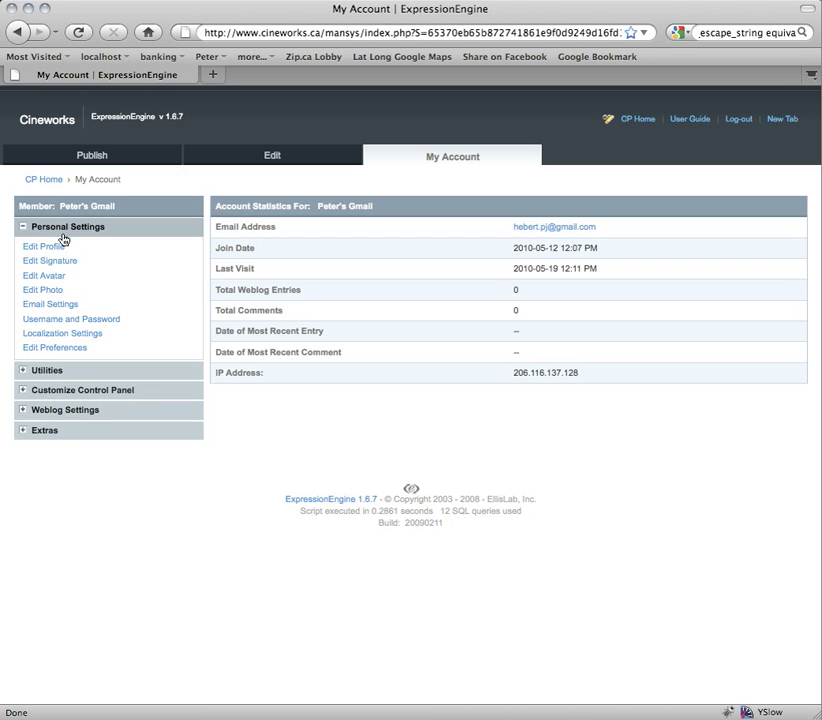
{"action": "left_click", "coordinate": [55, 250]}
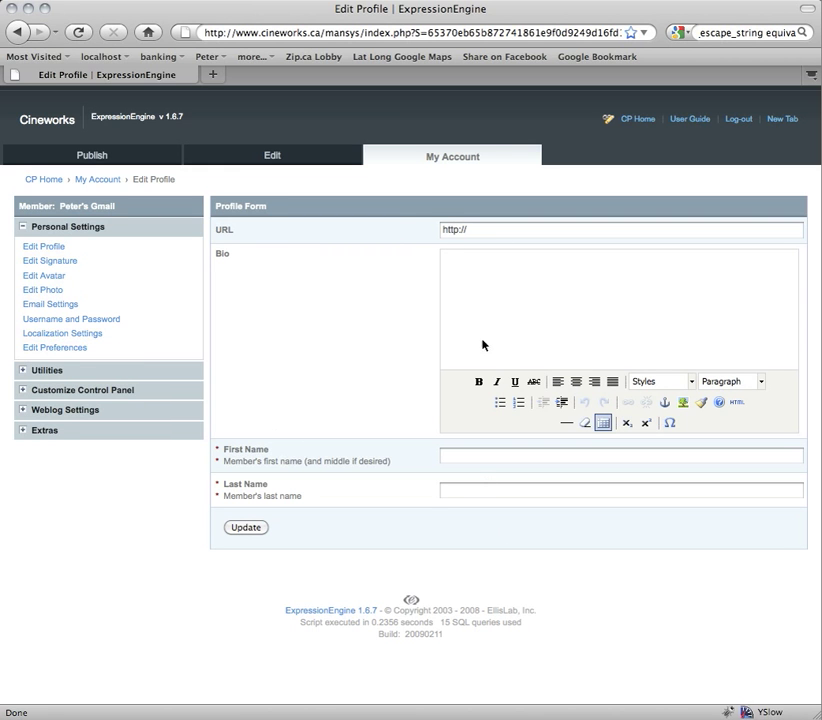
{"action": "left_click", "coordinate": [483, 228]}
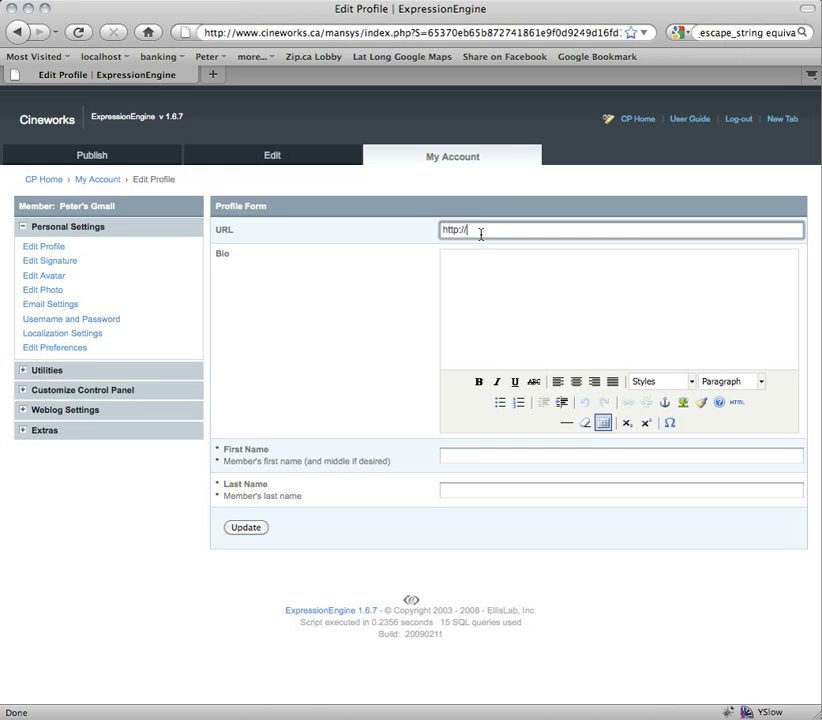
{"action": "left_click", "coordinate": [475, 268]}
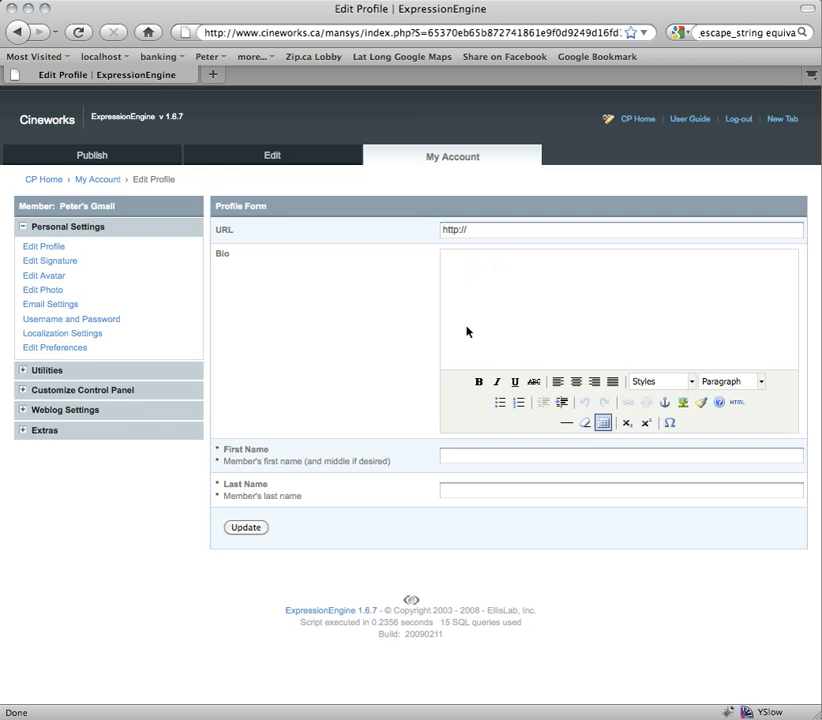
{"action": "type", "text": "s"}
{"action": "type", "text": "his is my "}
{"action": "type", "text": "bio"}
- Bold 'this is', append 'jdjd', and format the bio line as Heading 1
{"action": "left_click_drag", "start_coordinate": [448, 262], "coordinate": [470, 262]}
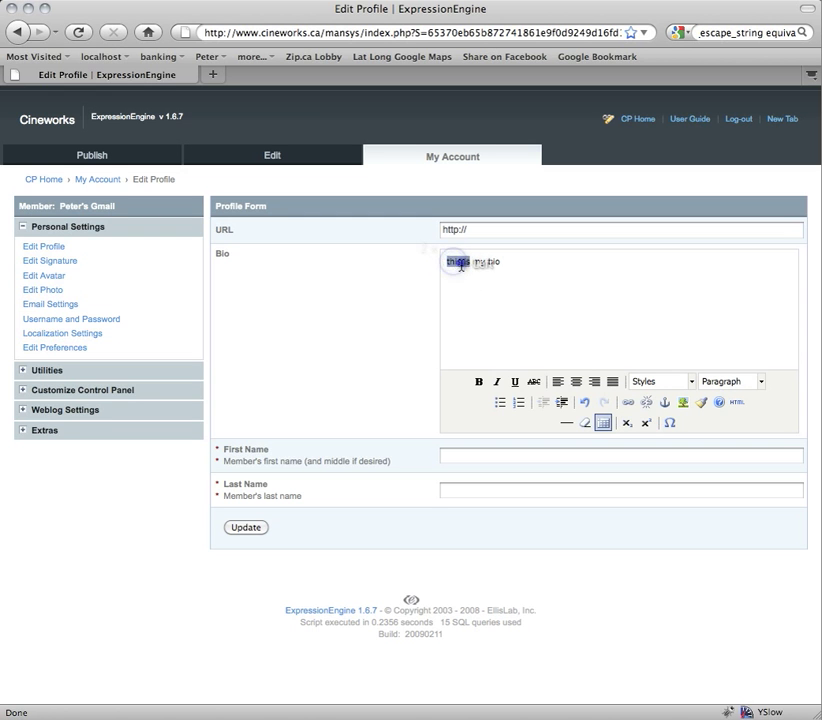
{"action": "left_click", "coordinate": [482, 385]}
{"action": "left_click", "coordinate": [508, 262]}
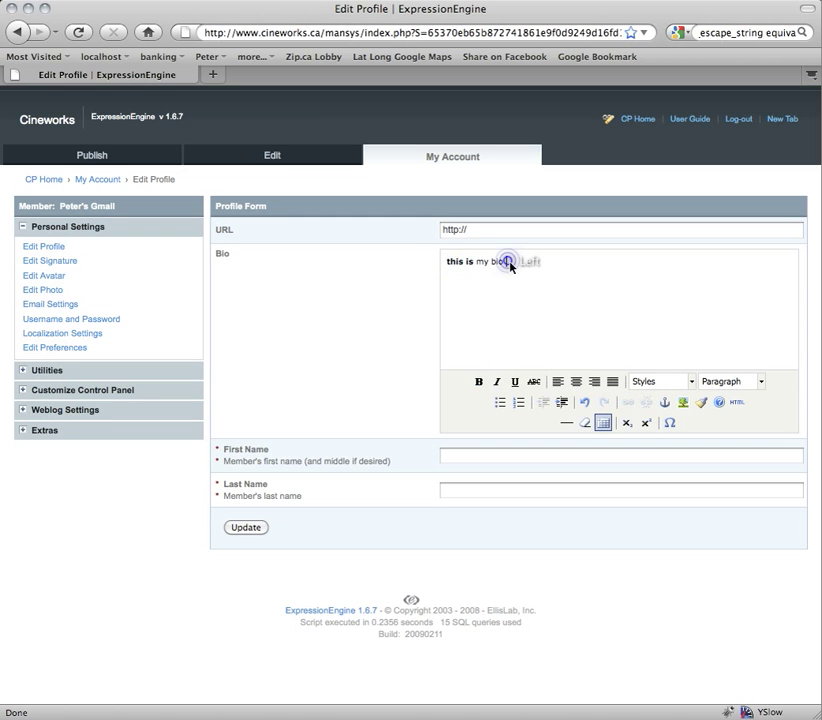
{"action": "type", "text": "jdjd"}
{"action": "left_click_drag", "start_coordinate": [491, 262], "coordinate": [522, 262]}
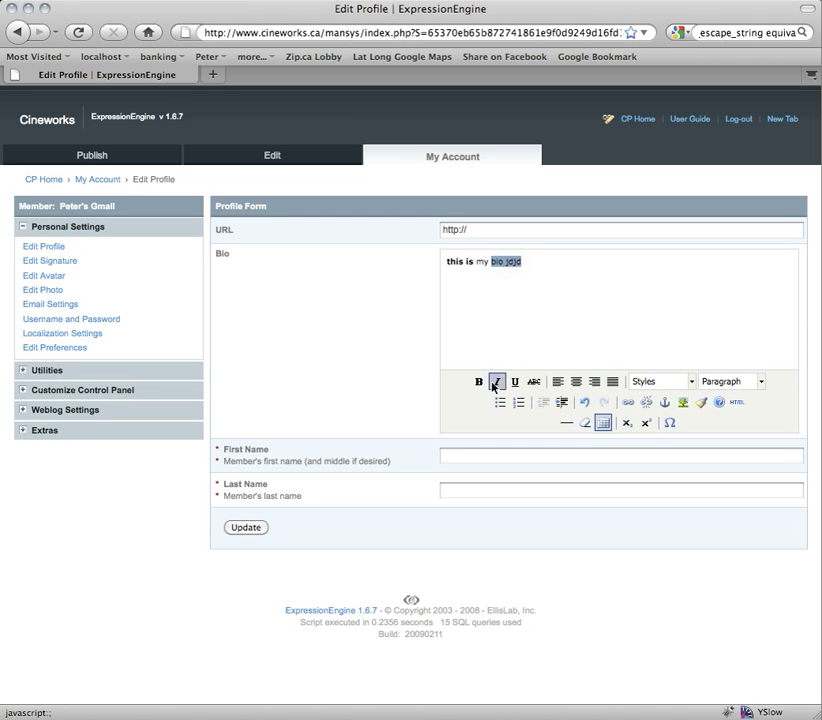
{"action": "left_click", "coordinate": [720, 383]}
{"action": "left_click", "coordinate": [744, 481]}
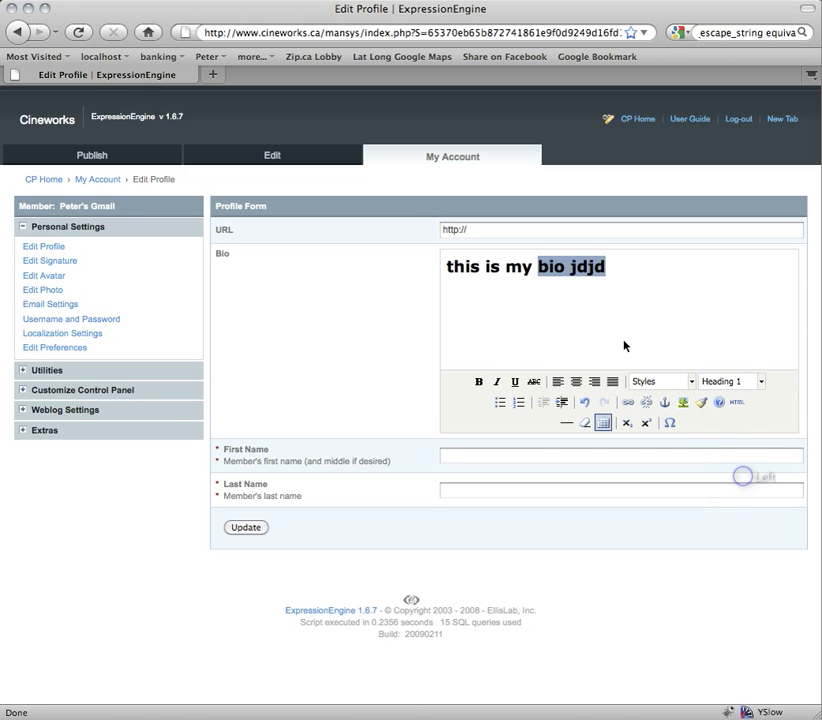
- Add a Paragraph line 'sjsjs' below the heading and select it for linking
{"action": "left_click", "coordinate": [618, 262]}
{"action": "key", "text": "Return"}
{"action": "type", "text": "sjsjs"}
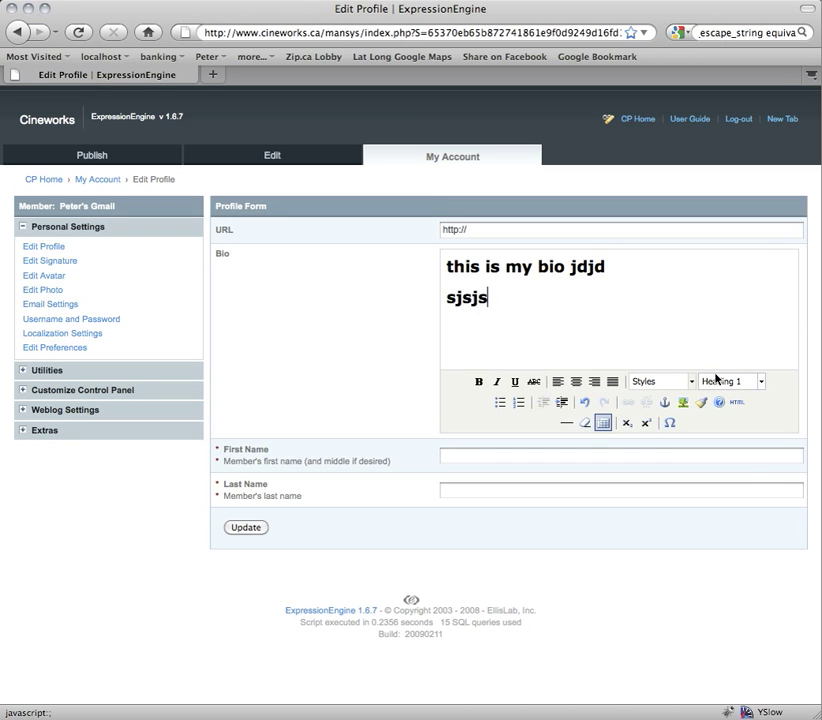
{"action": "left_click", "coordinate": [729, 382]}
{"action": "left_click", "coordinate": [713, 419]}
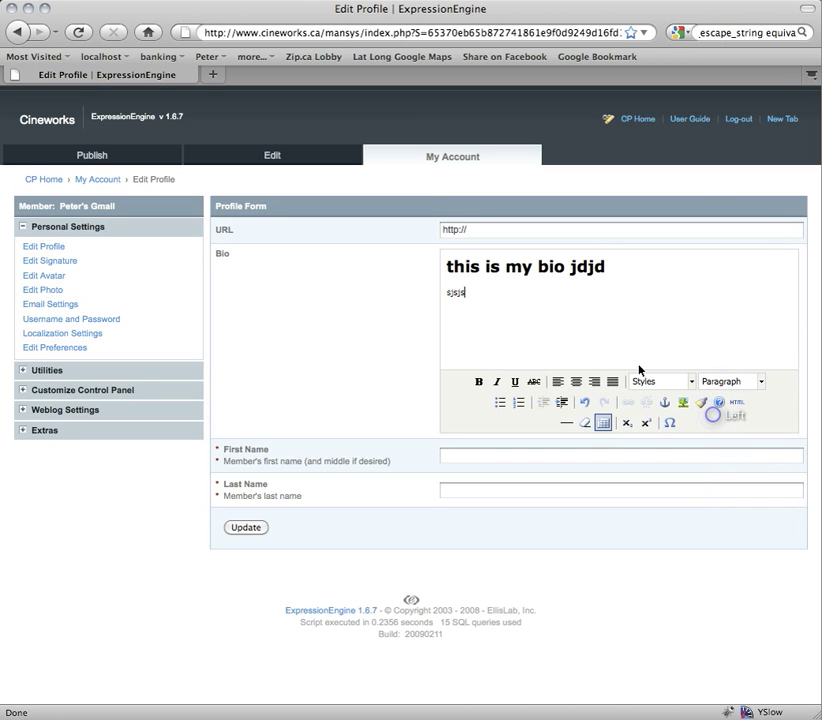
{"action": "double_click", "coordinate": [456, 291]}
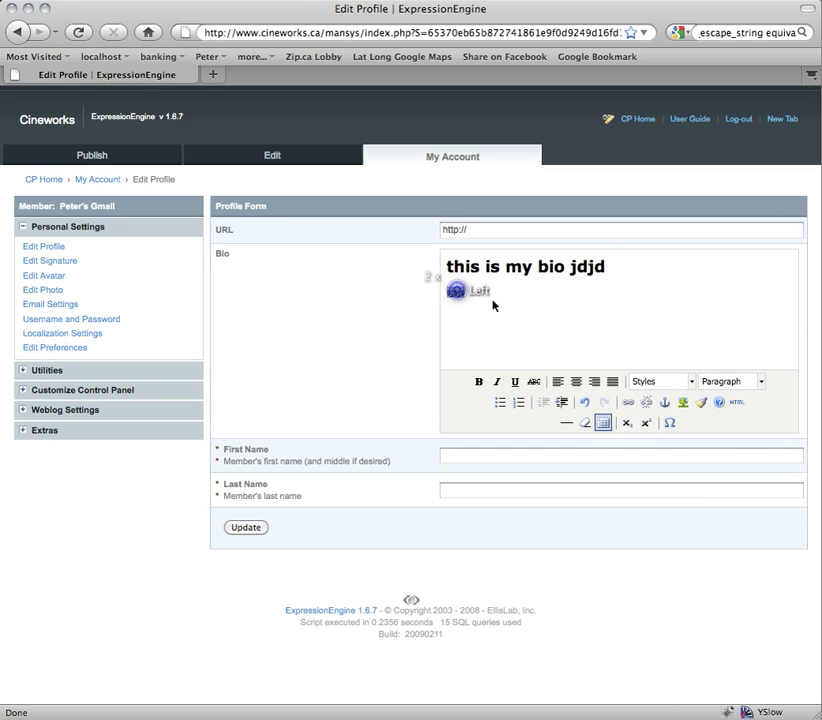
{"action": "left_click", "coordinate": [628, 404]}
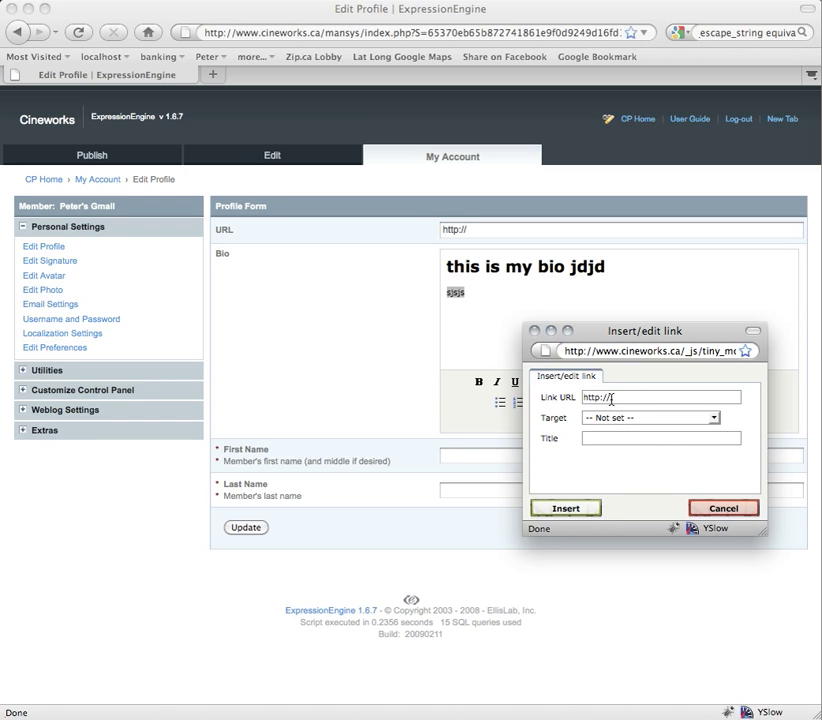
- Link the sjsjs line to tinyite.com
{"action": "type", "text": "tinyite.com"}
{"action": "left_click", "coordinate": [566, 508]}
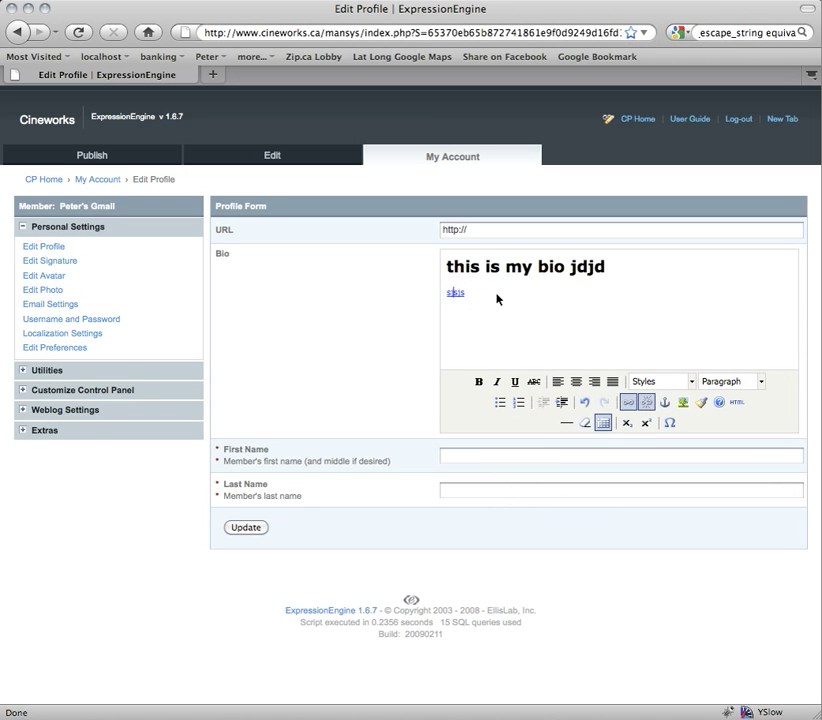
{"action": "left_click", "coordinate": [496, 295]}
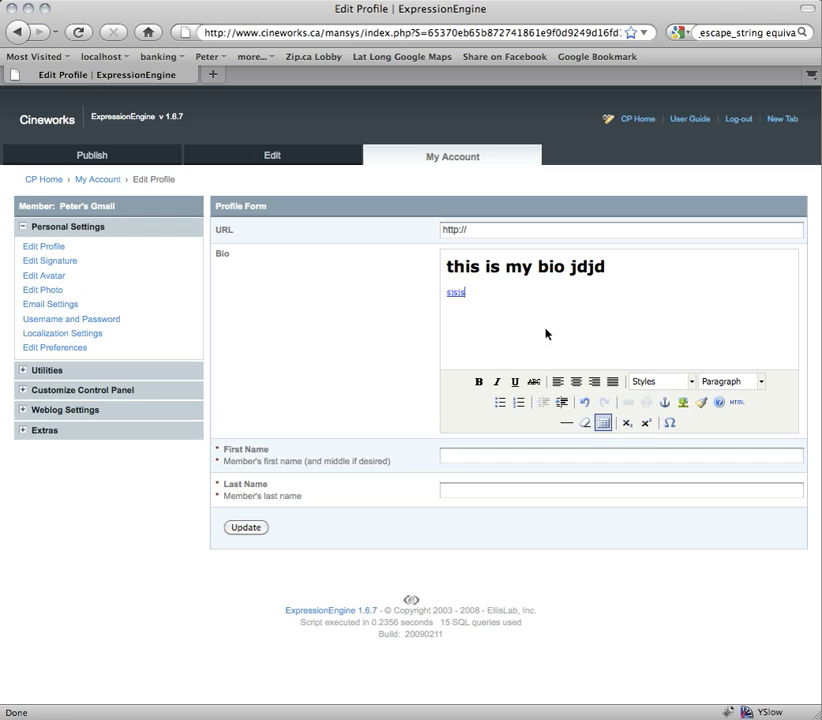
{"action": "left_click", "coordinate": [529, 290]}
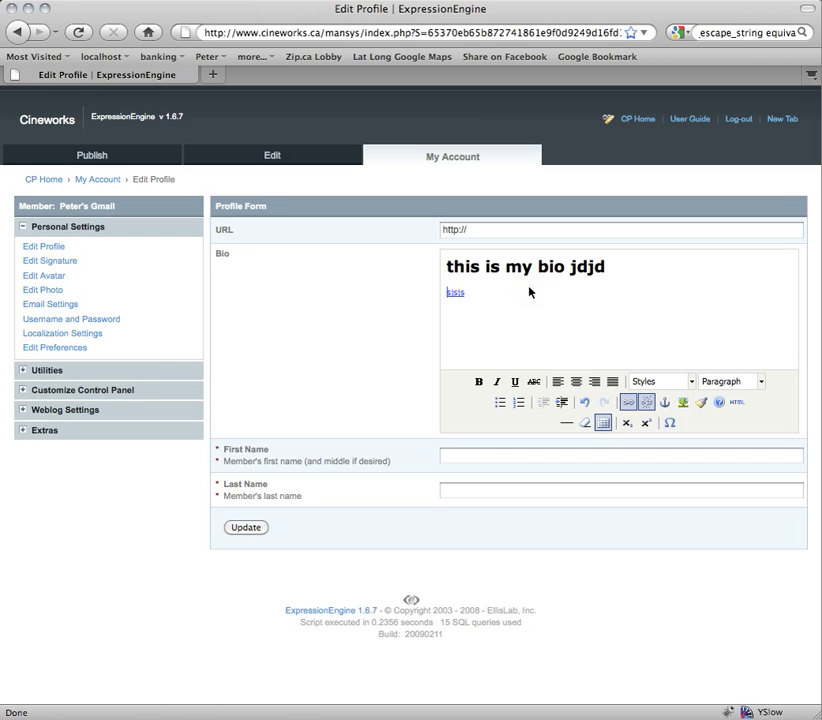
{"action": "left_click", "coordinate": [477, 456]}
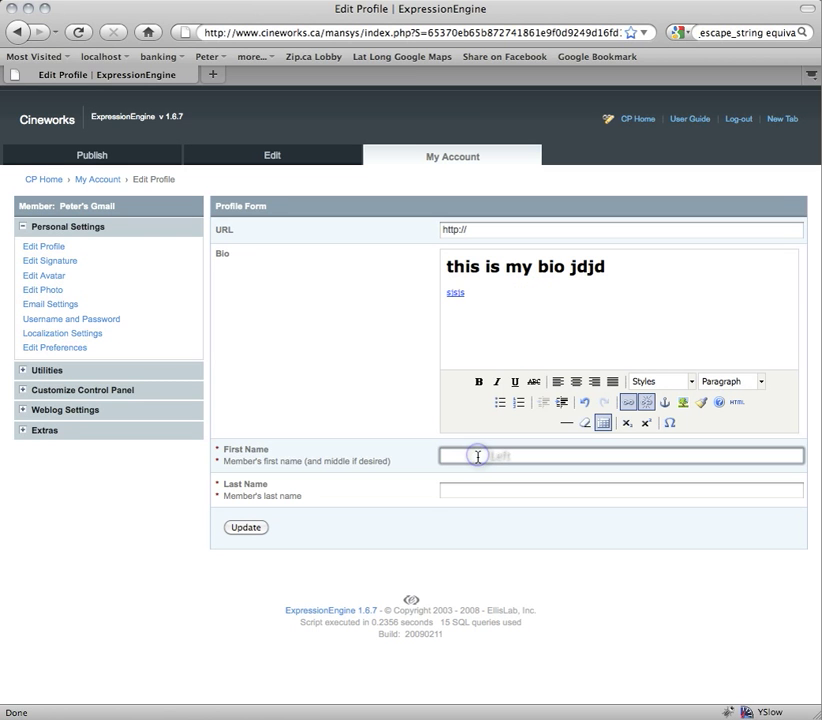
- Enter the member's first and last name and update the profile
{"action": "key", "text": "Tab"}
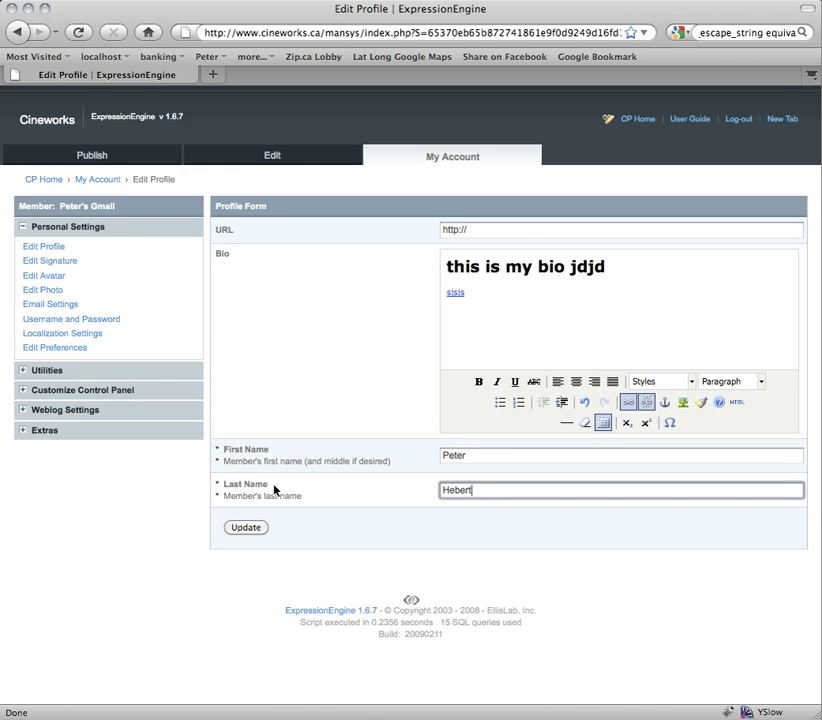
{"action": "left_click", "coordinate": [501, 229]}
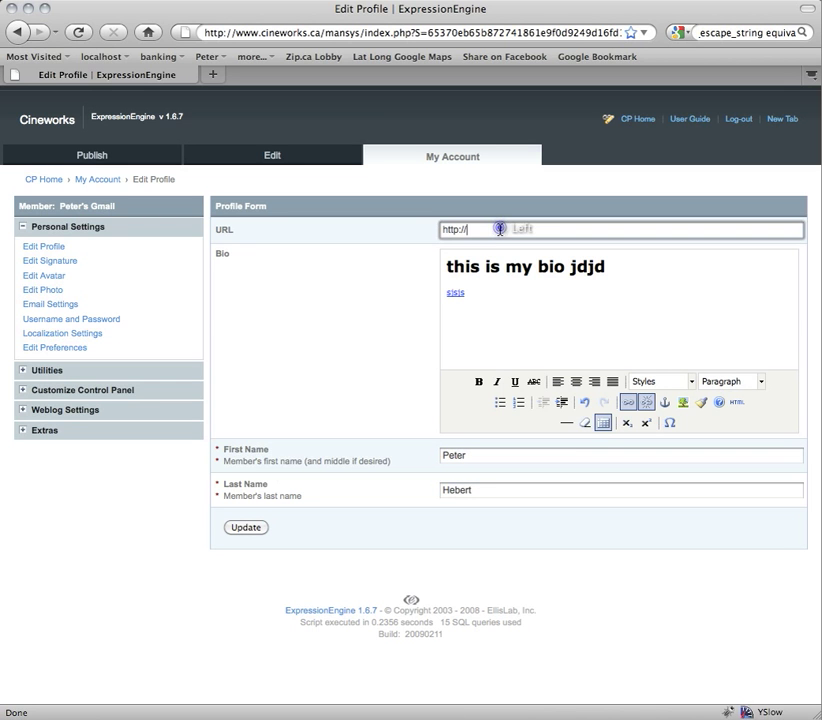
{"action": "left_click", "coordinate": [255, 535]}
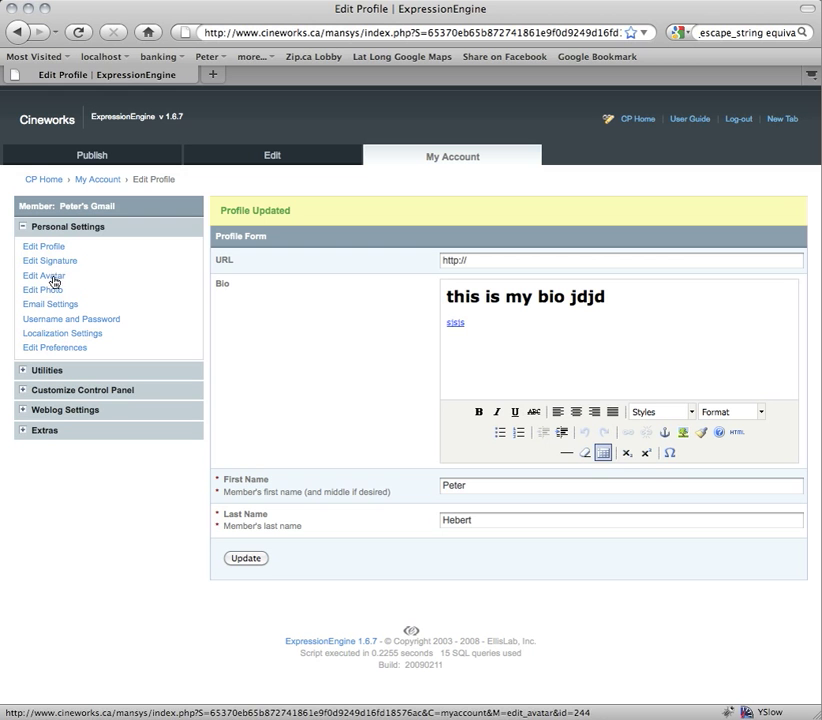
- Try uploading the extension-less suit portrait as member photo, then return after the error
{"action": "left_click", "coordinate": [52, 292]}
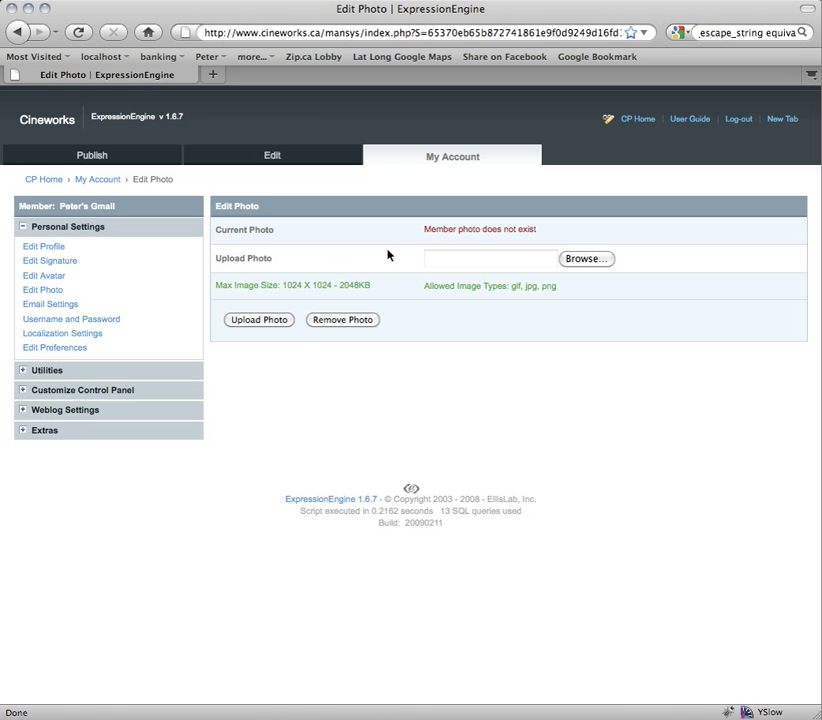
{"action": "left_click", "coordinate": [476, 258]}
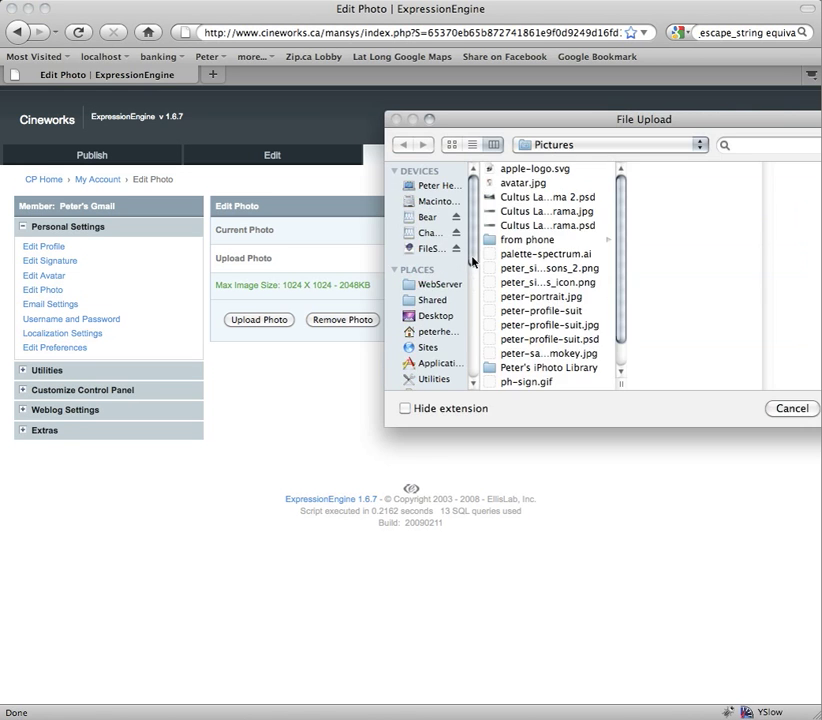
{"action": "left_click", "coordinate": [500, 312]}
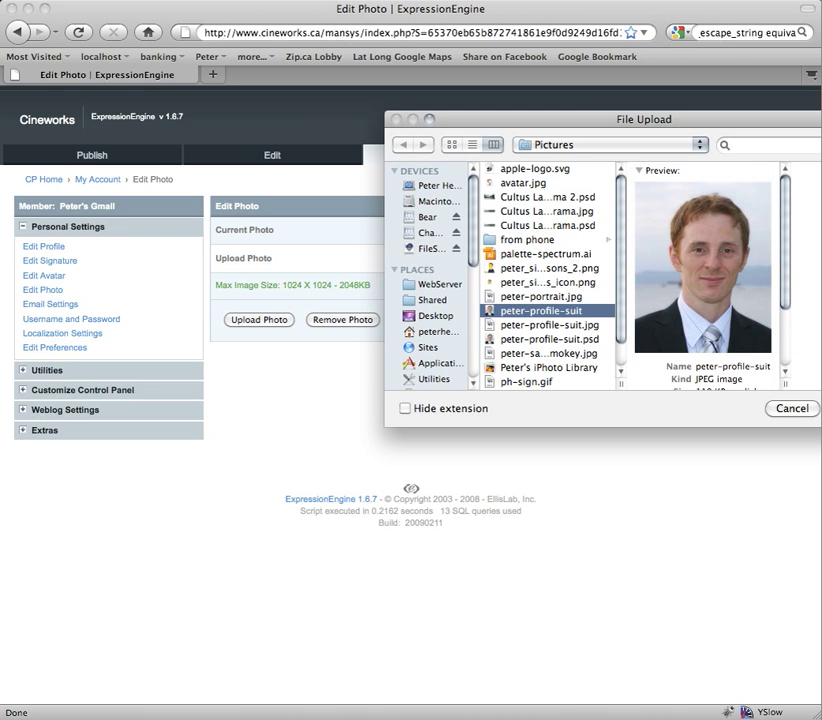
{"action": "key", "text": "Return"}
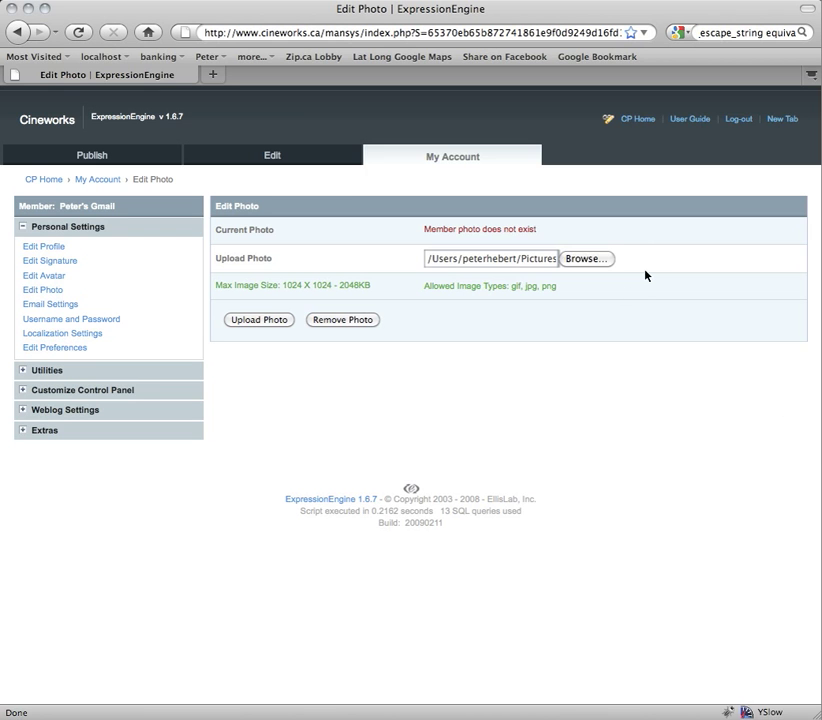
{"action": "left_click", "coordinate": [264, 320]}
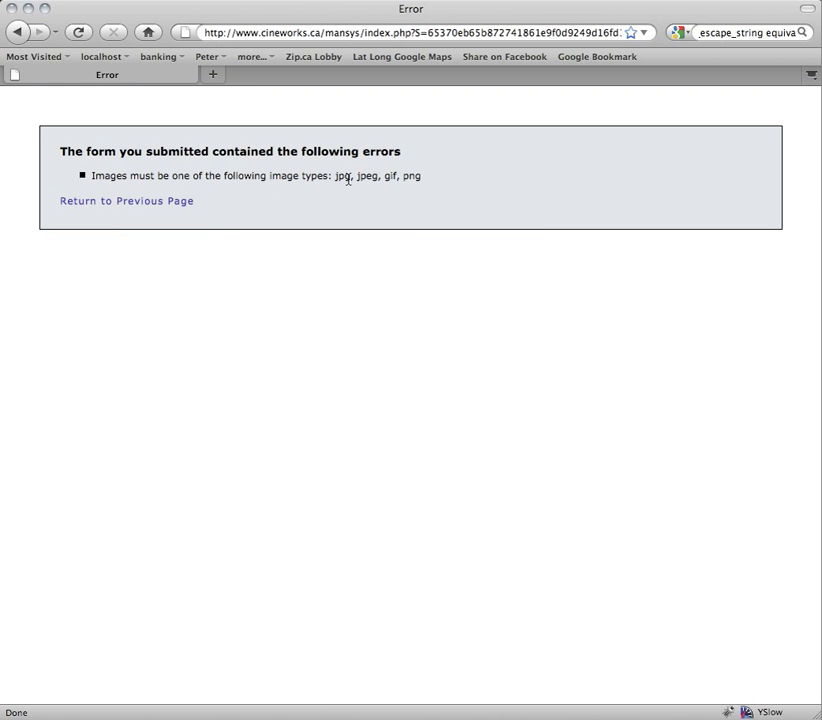
{"action": "left_click", "coordinate": [143, 201]}
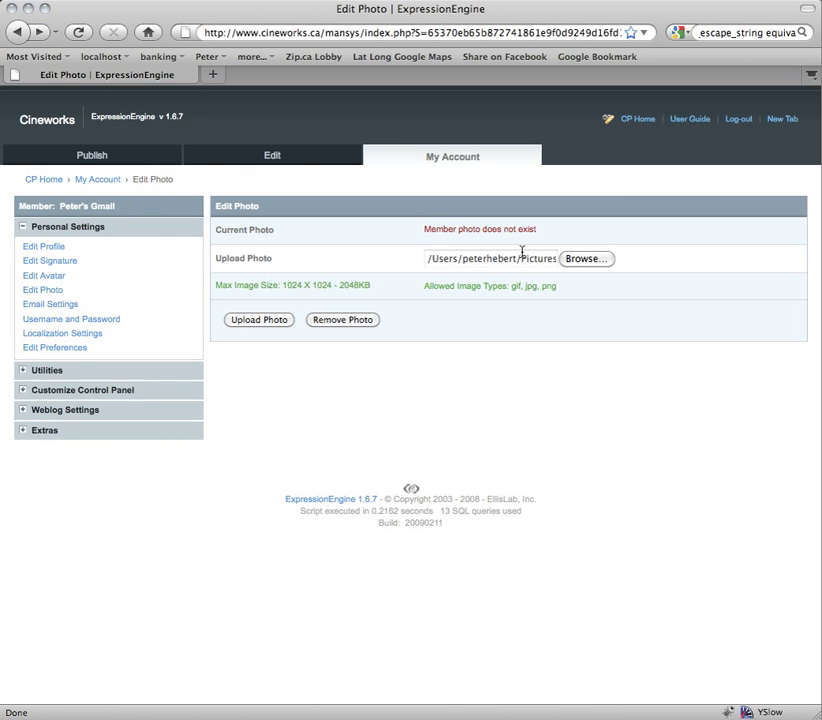
- Choose the .jpg suit portrait instead and upload it as the member photo
{"action": "left_click_drag", "start_coordinate": [517, 259], "coordinate": [644, 262]}
{"action": "left_click", "coordinate": [585, 259]}
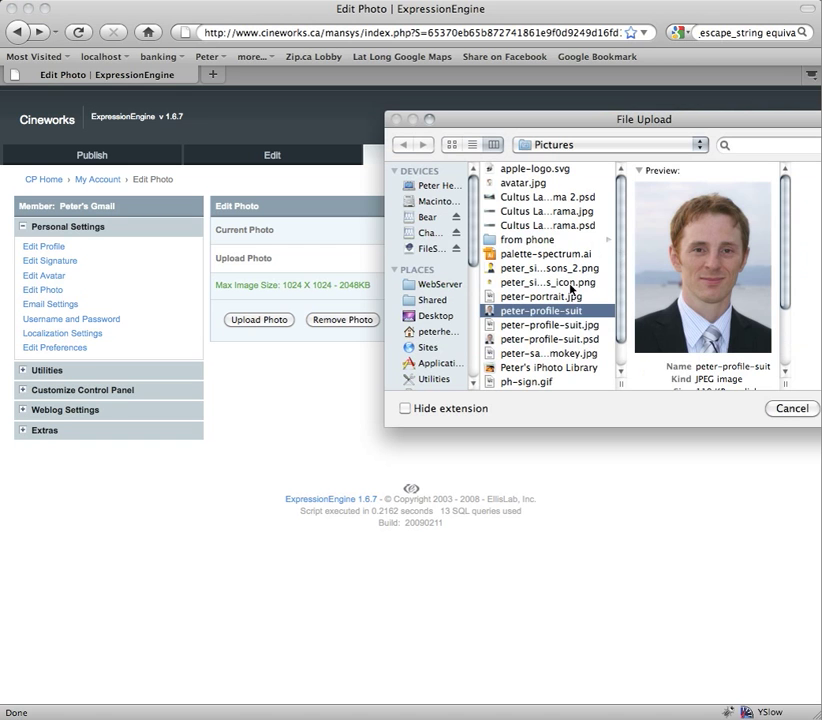
{"action": "left_click", "coordinate": [556, 325]}
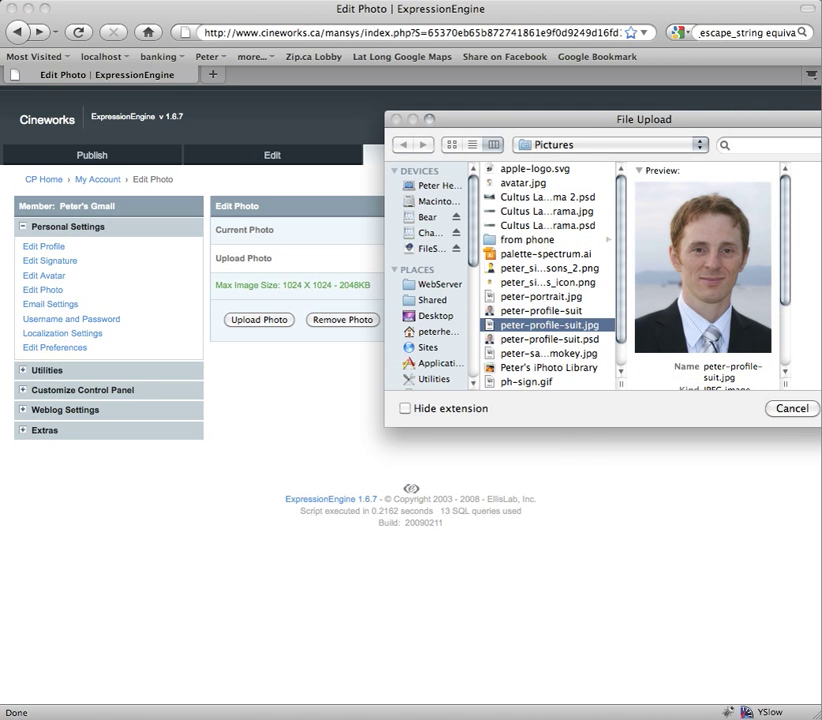
{"action": "key", "text": "Return"}
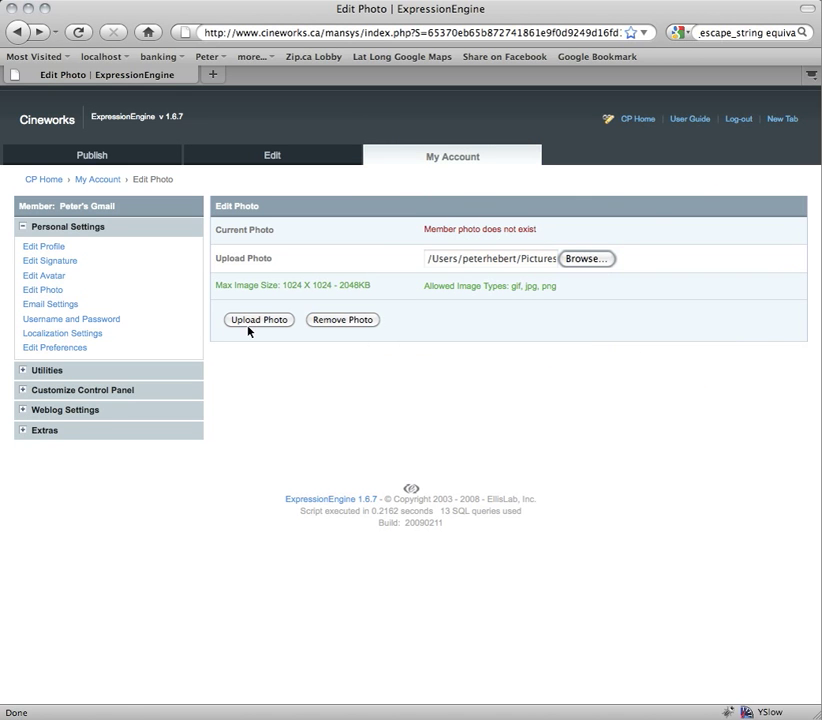
{"action": "left_click", "coordinate": [251, 321]}
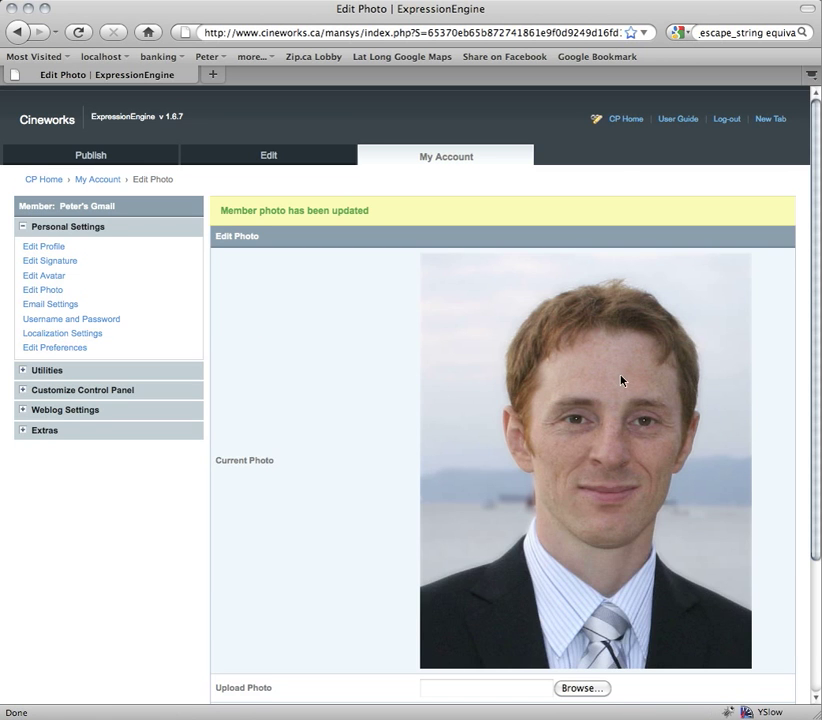
{"action": "scroll", "coordinate": [647, 411], "scroll_direction": "down", "scroll_amount": 3}
{"action": "scroll", "coordinate": [647, 411], "scroll_direction": "up", "scroll_amount": 3}
- Open Username and Password settings and select the username and screen name values
{"action": "left_click", "coordinate": [57, 320]}
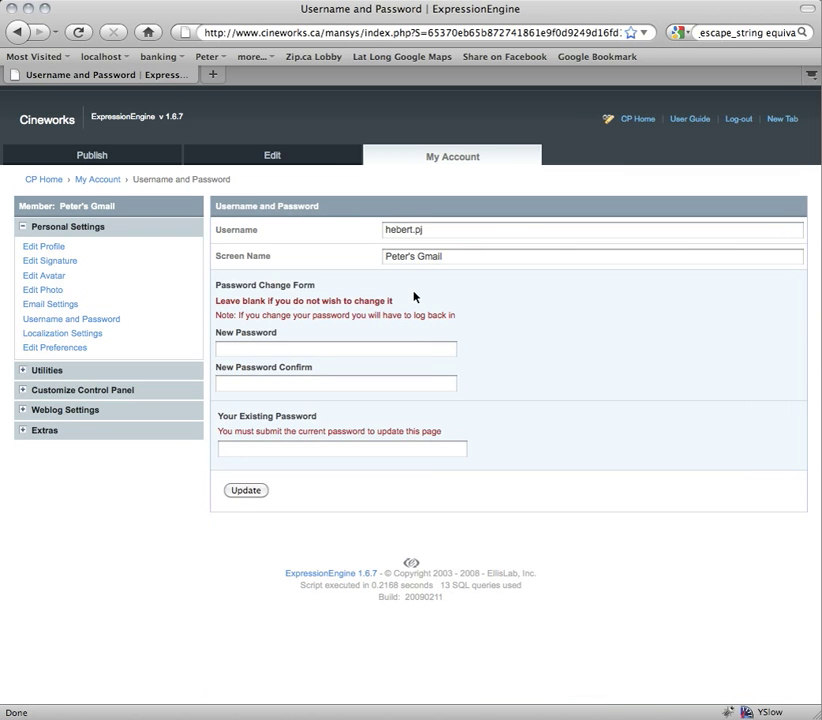
{"action": "left_click_drag", "start_coordinate": [451, 255], "coordinate": [384, 255]}
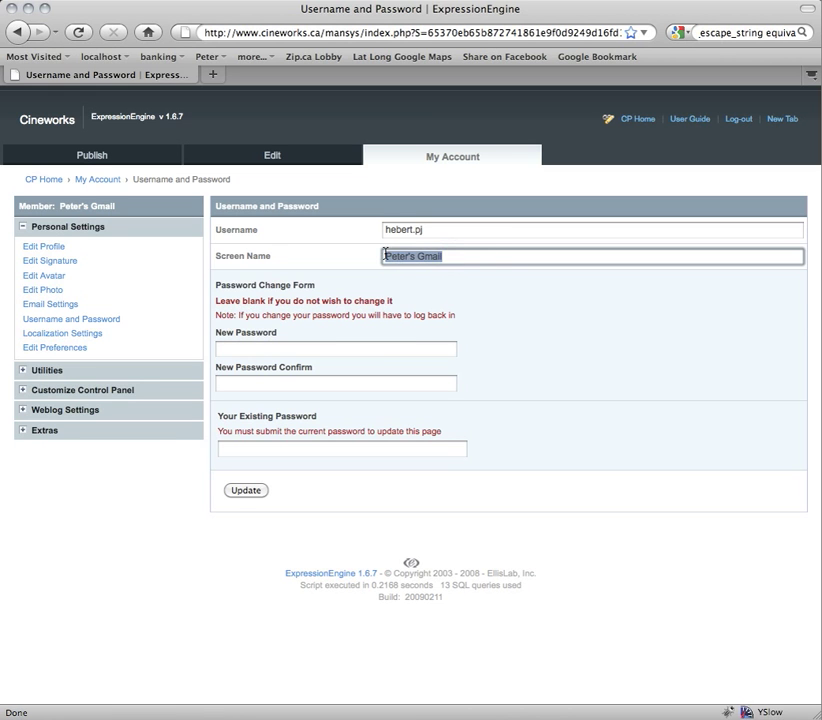
{"action": "left_click", "coordinate": [490, 232]}
{"action": "left_click_drag", "start_coordinate": [464, 231], "coordinate": [369, 229]}
{"action": "left_click_drag", "start_coordinate": [468, 255], "coordinate": [330, 255]}
{"action": "triple_click", "coordinate": [234, 258]}
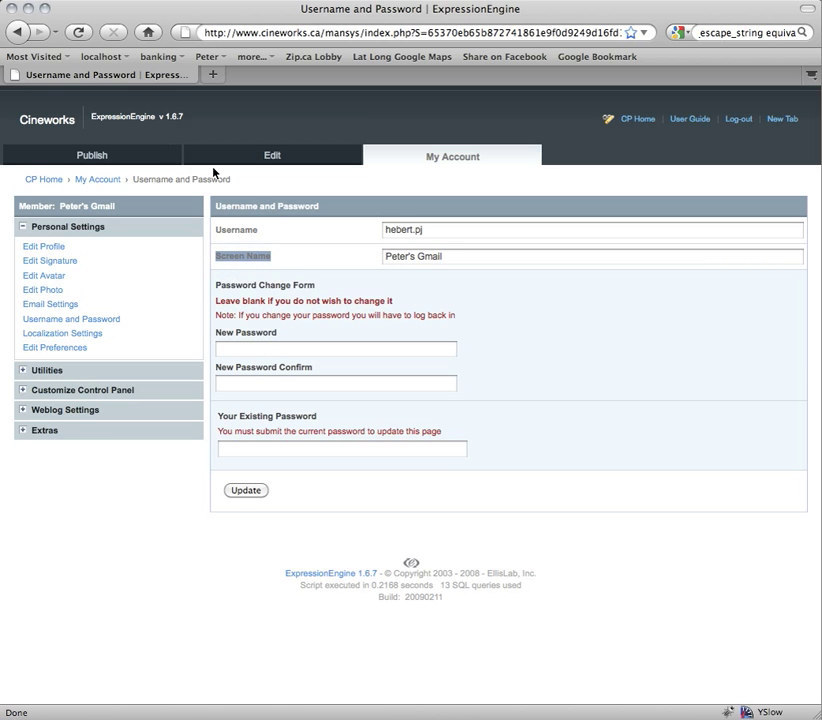
{"action": "left_click", "coordinate": [470, 258]}
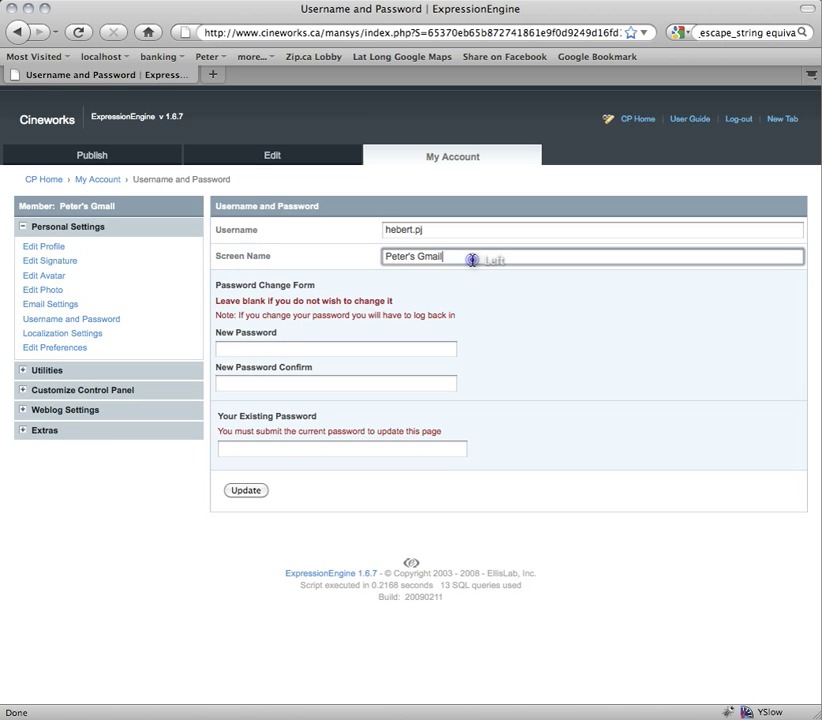
- Move through the new password, confirmation and existing password fields without entering anything
{"action": "left_click", "coordinate": [262, 347]}
{"action": "left_click", "coordinate": [254, 382]}
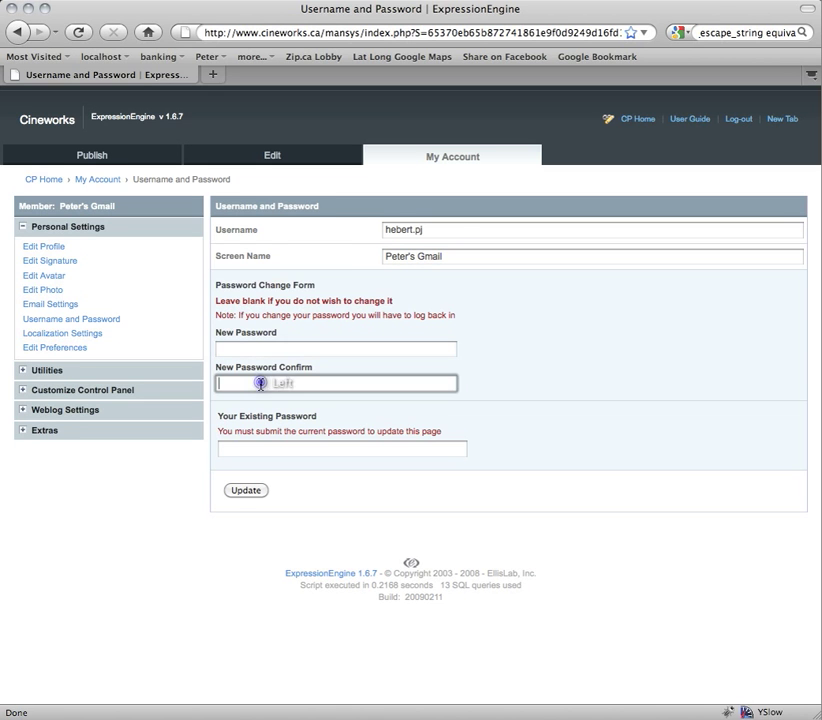
{"action": "left_click", "coordinate": [244, 343]}
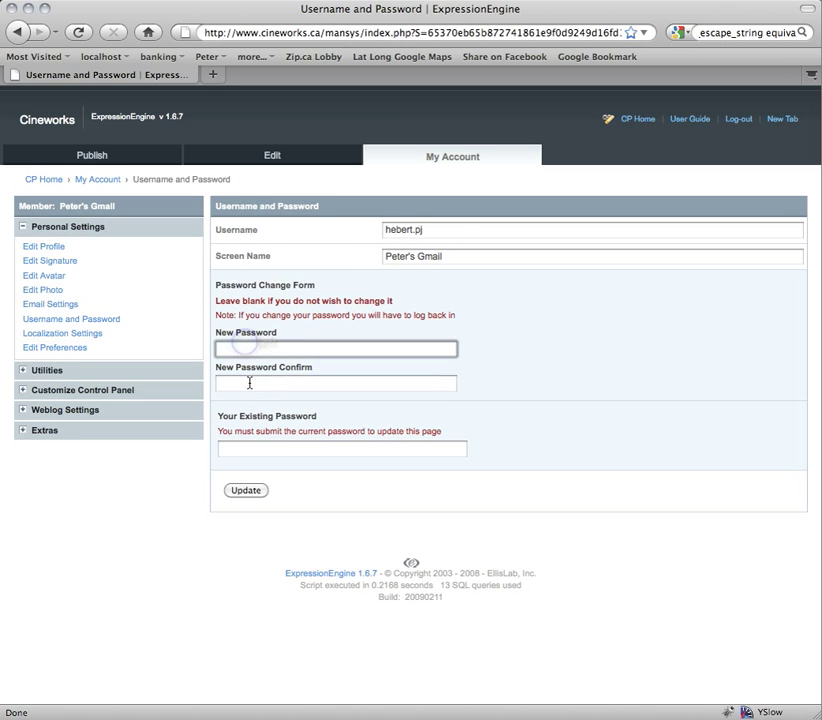
{"action": "left_click", "coordinate": [251, 382]}
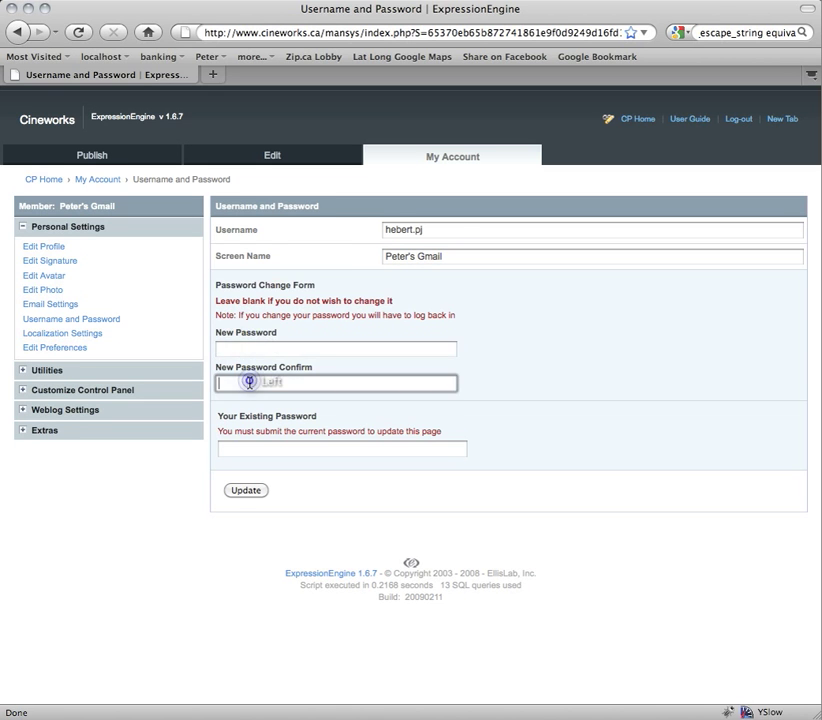
{"action": "left_click", "coordinate": [252, 447]}
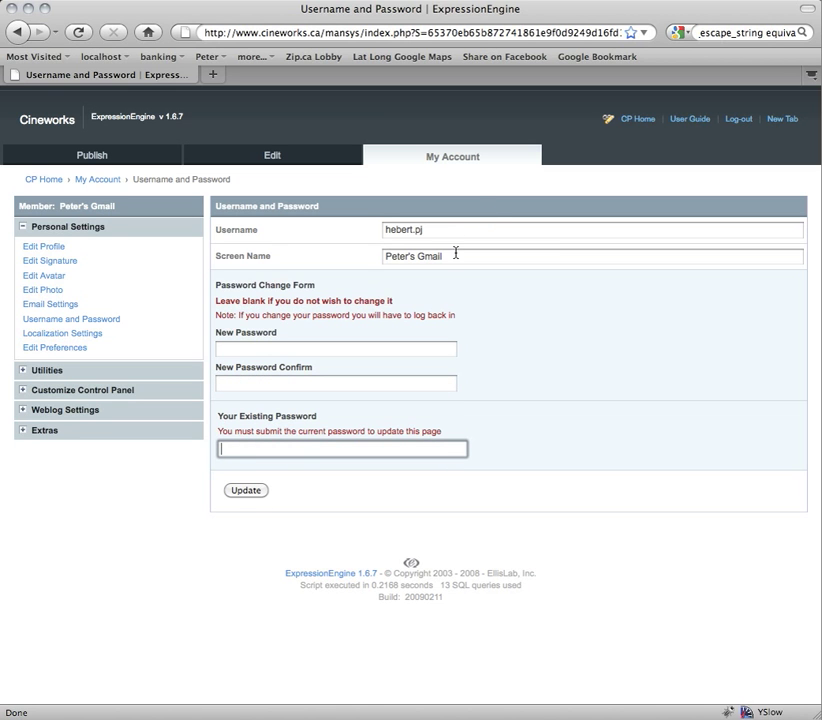
- Retype the screen name's apostrophe unchanged and return to the control panel home
{"action": "left_click_drag", "start_coordinate": [455, 252], "coordinate": [406, 254]}
{"action": "left_click", "coordinate": [412, 256]}
{"action": "key", "text": "BackSpace"}
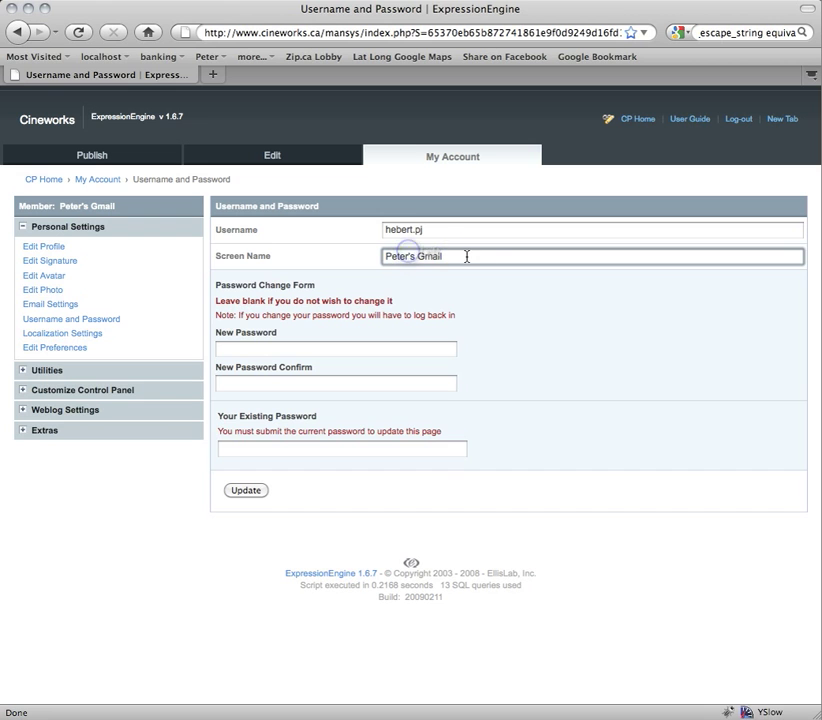
{"action": "type", "text": "'"}
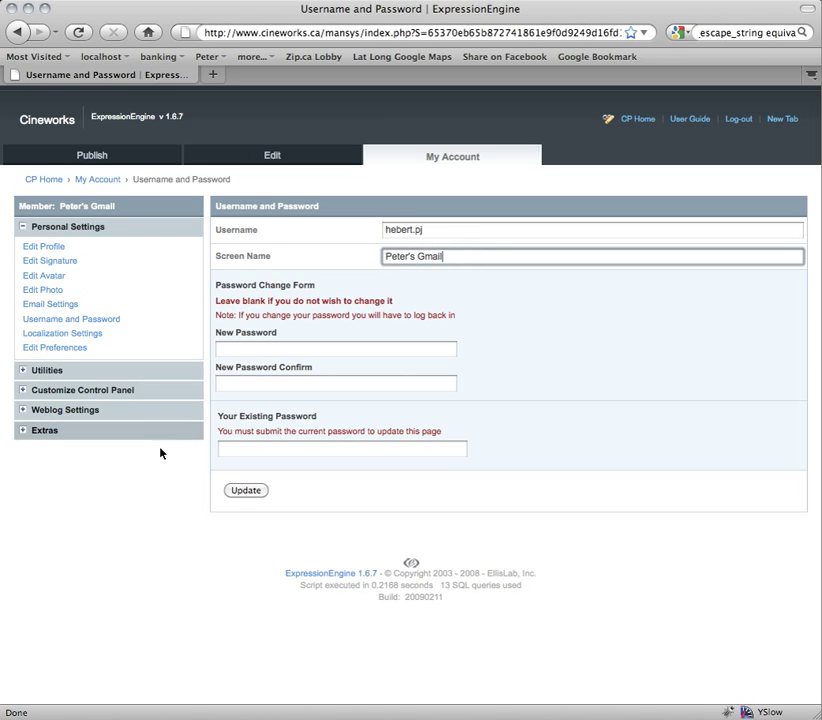
{"action": "left_click", "coordinate": [325, 509]}
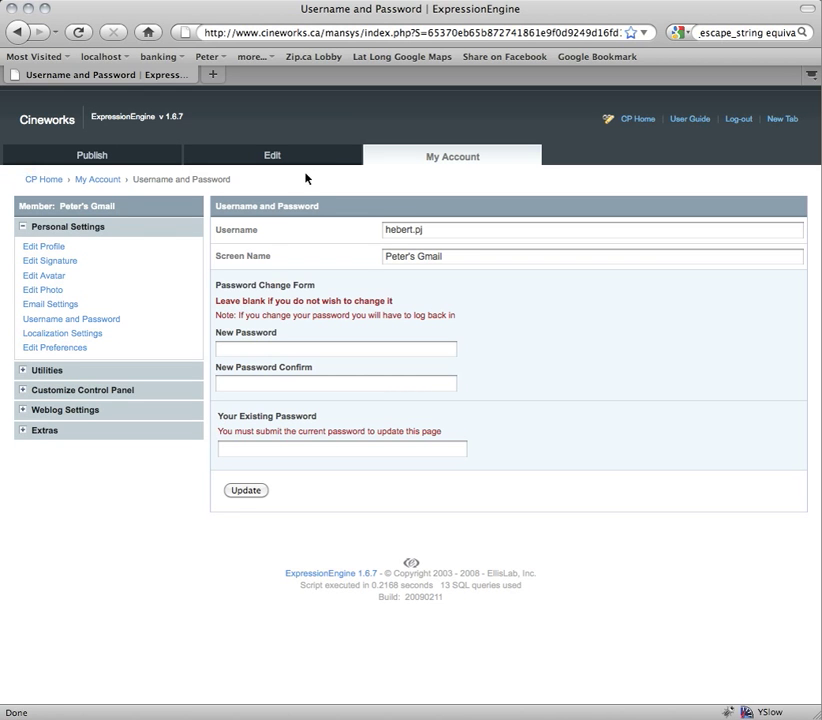
{"action": "mouse_move", "coordinate": [89, 158]}
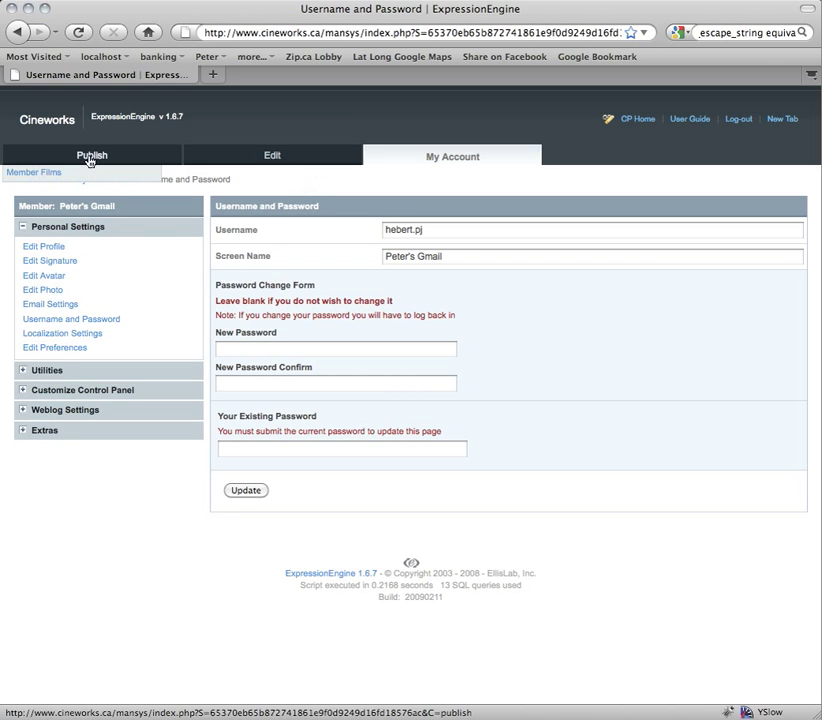
{"action": "left_click", "coordinate": [629, 124]}
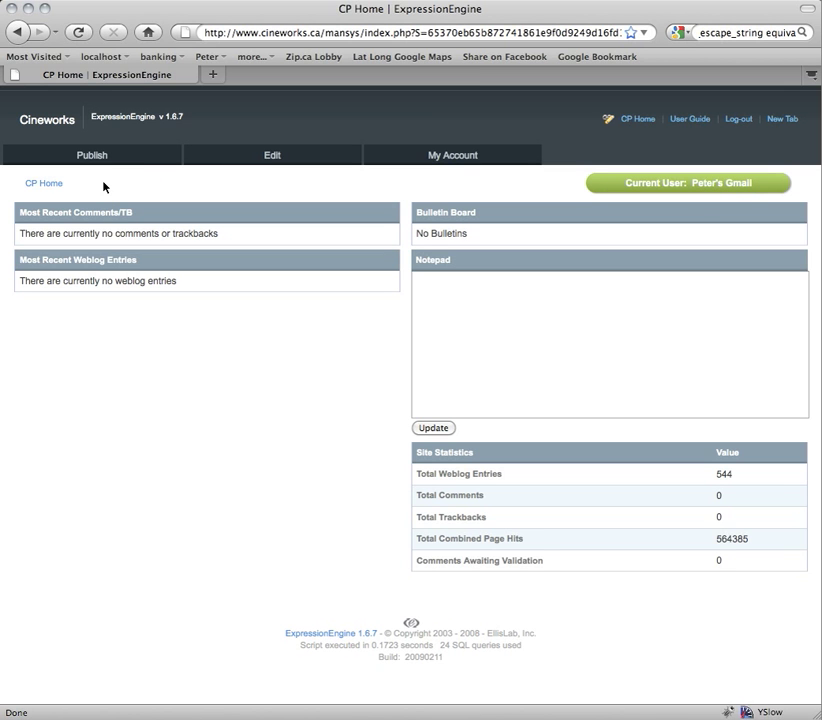
- Pick Member Films from the Publish menu to start a new entry
{"action": "mouse_move", "coordinate": [88, 154]}
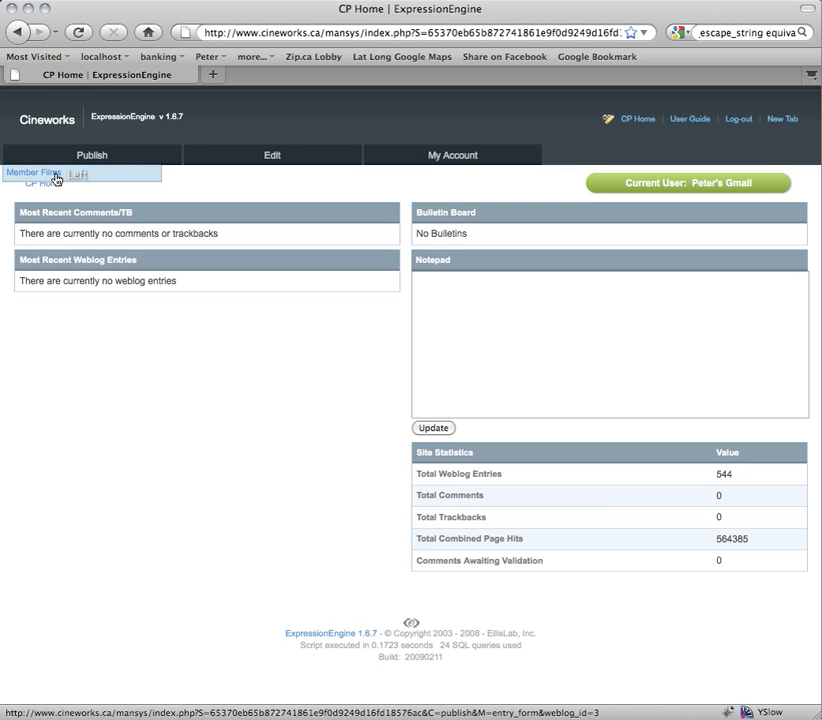
{"action": "left_click", "coordinate": [55, 176]}
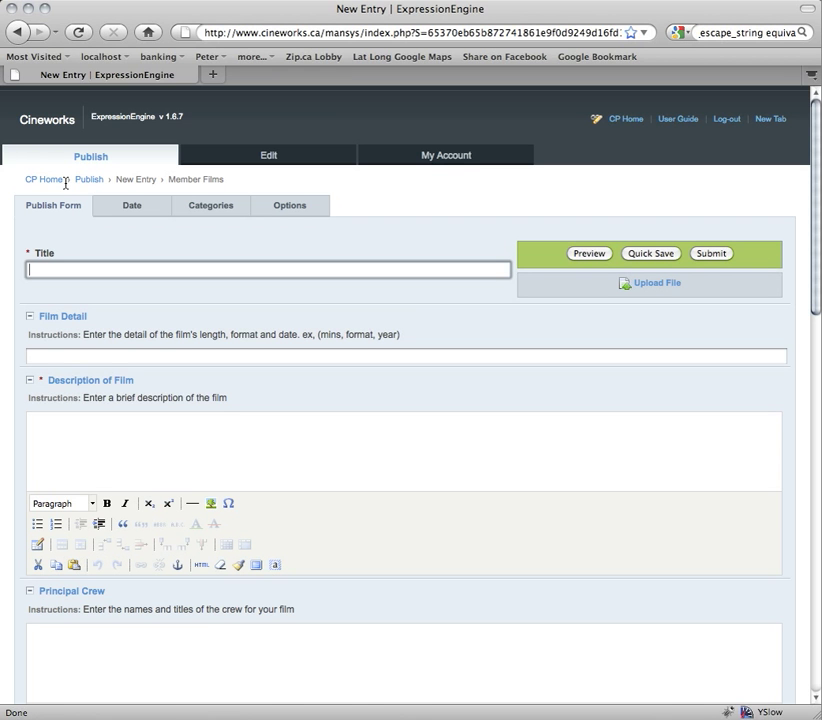
- Title the entry 'My Great Film' and enter 35mm, 1989, 90min. as its Film Detail
{"action": "type", "text": "My Great Film"}
{"action": "left_click", "coordinate": [86, 354]}
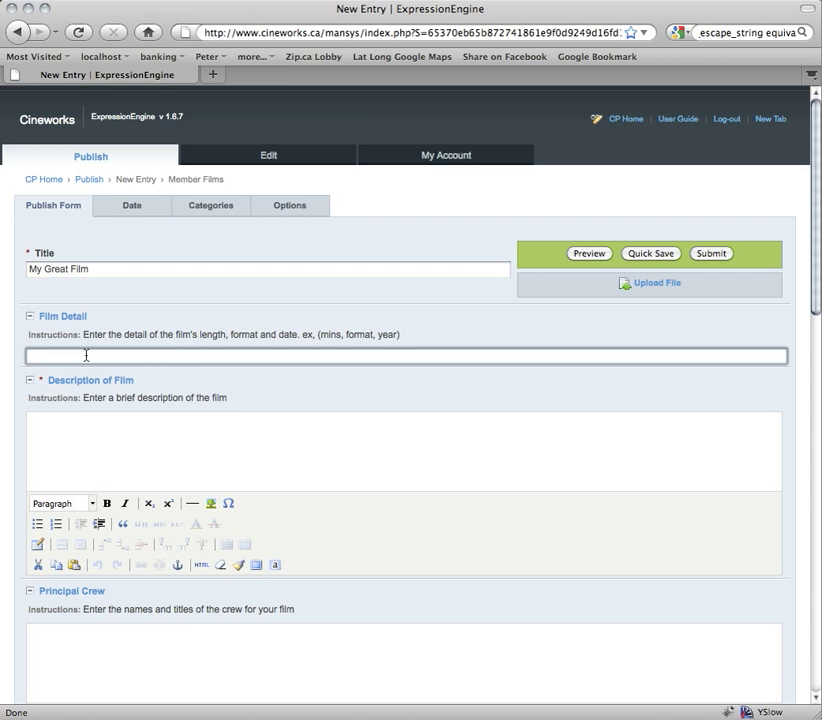
{"action": "type", "text": "5mm, 19"}
{"action": "type", "text": "89, 90min."}
- Add two placeholder lines to the Description of Film
{"action": "left_click", "coordinate": [115, 450]}
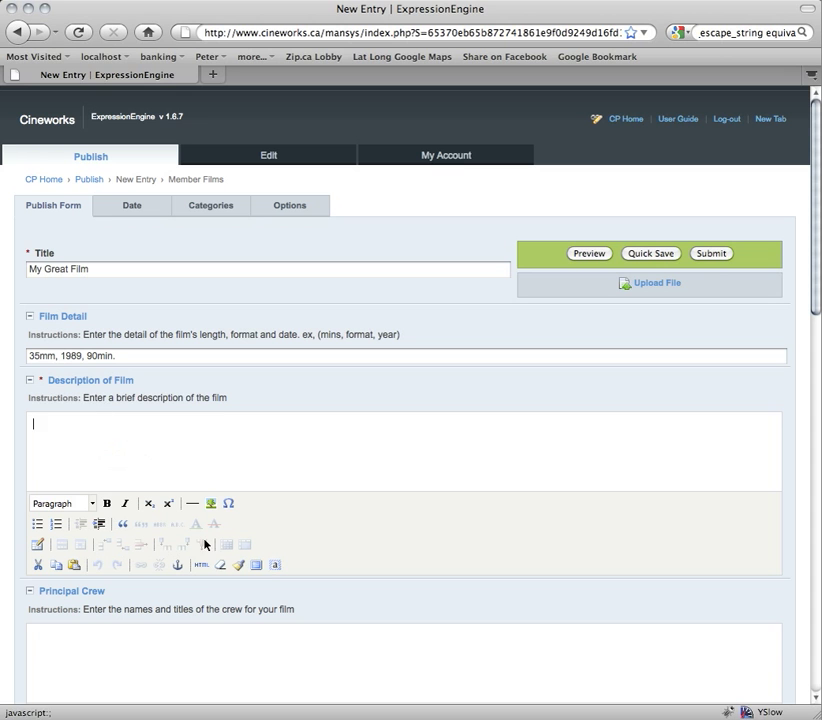
{"action": "left_click", "coordinate": [126, 453]}
{"action": "type", "text": "scjkfklja"}
{"action": "key", "text": "Return"}
{"action": "type", "text": "sldjhfsd"}
{"action": "key", "text": "Return"}
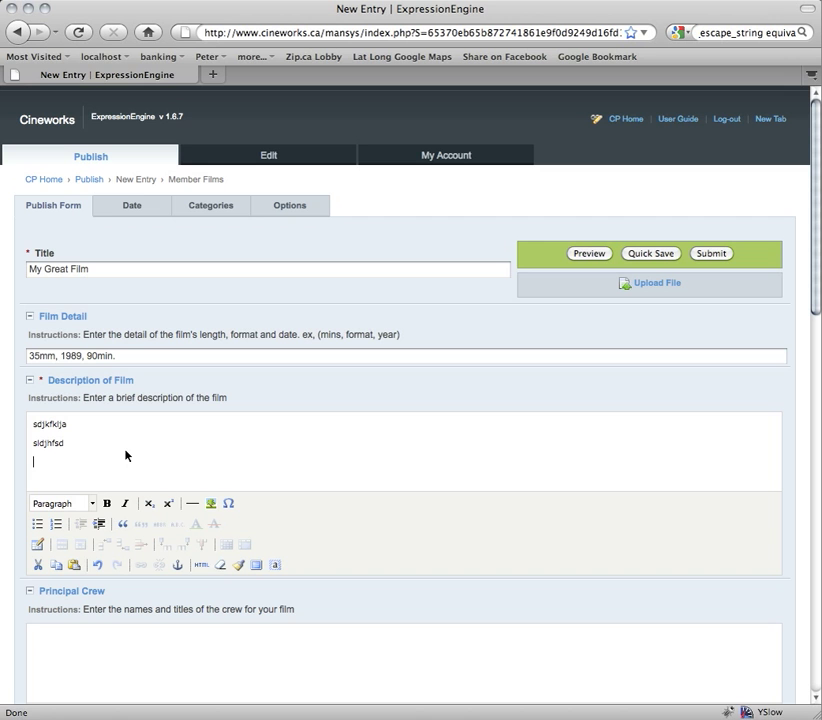
{"action": "left_click", "coordinate": [169, 657]}
{"action": "scroll", "coordinate": [175, 630], "scroll_direction": "down", "scroll_amount": 3}
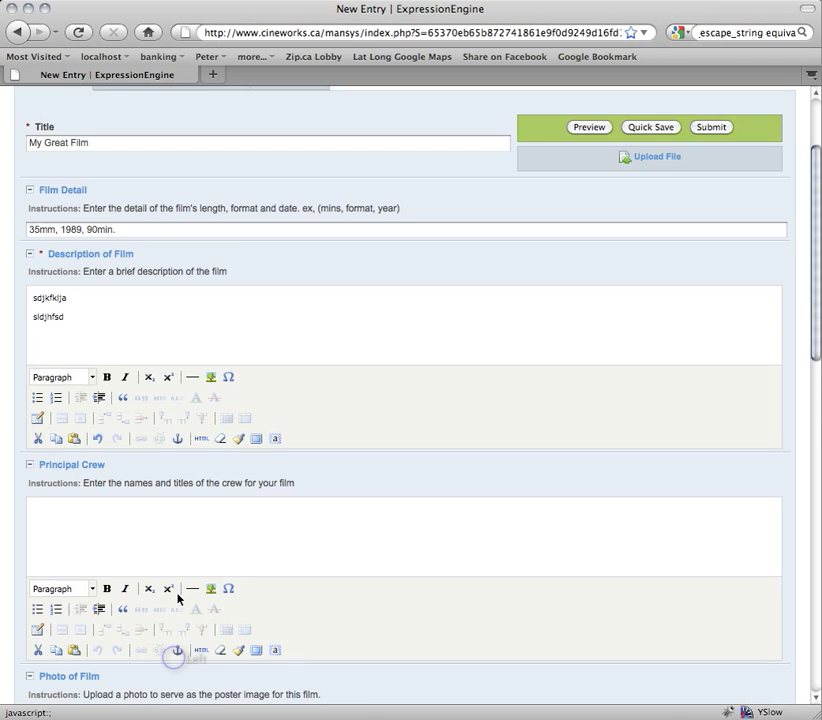
{"action": "scroll", "coordinate": [225, 431], "scroll_direction": "down", "scroll_amount": 5}
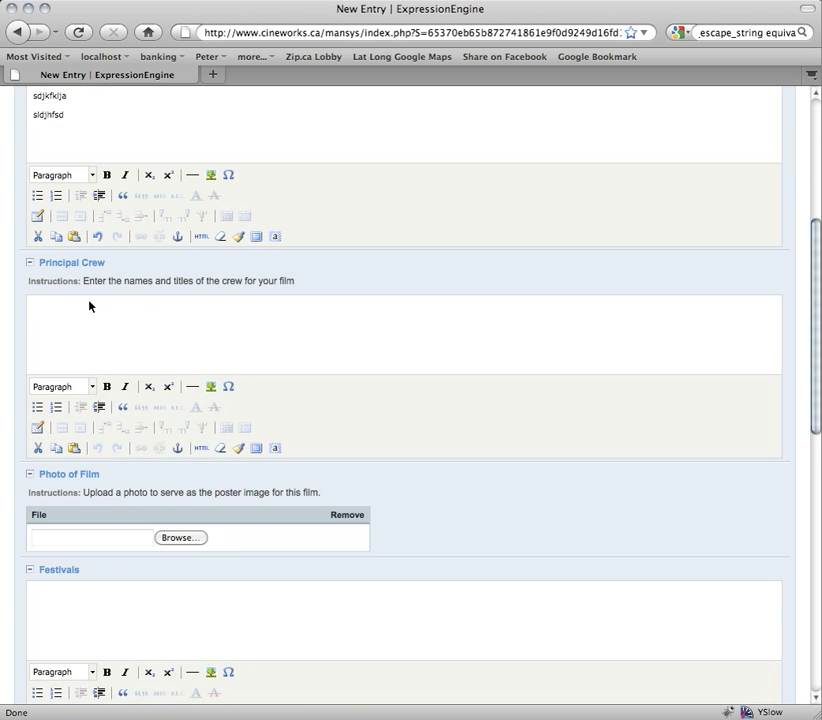
{"action": "left_click", "coordinate": [57, 311]}
{"action": "left_click", "coordinate": [57, 313]}
{"action": "left_click", "coordinate": [57, 313]}
{"action": "scroll", "coordinate": [52, 318], "scroll_direction": "down", "scroll_amount": 5}
{"action": "left_click", "coordinate": [81, 337]}
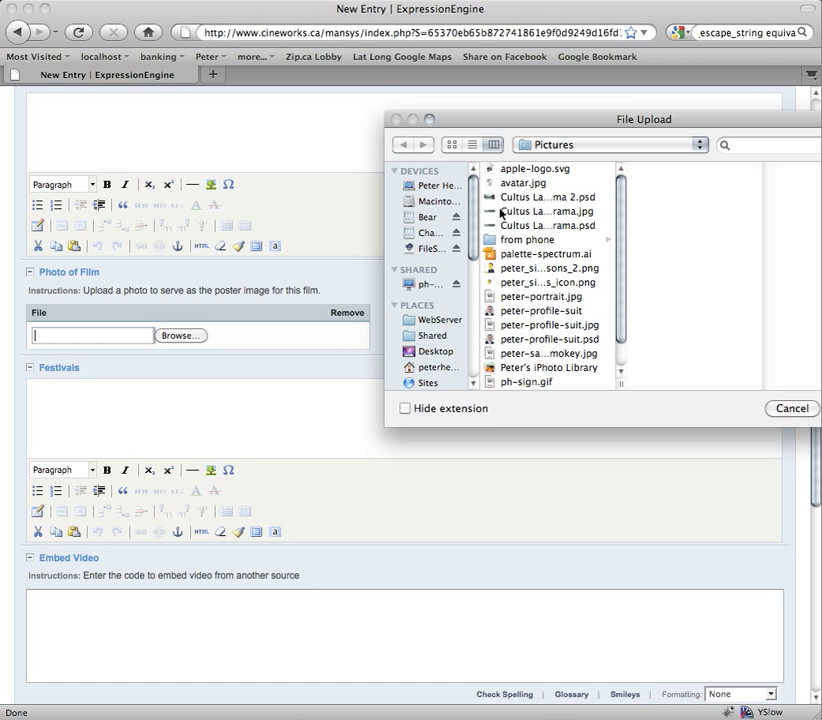
{"action": "left_click", "coordinate": [792, 409]}
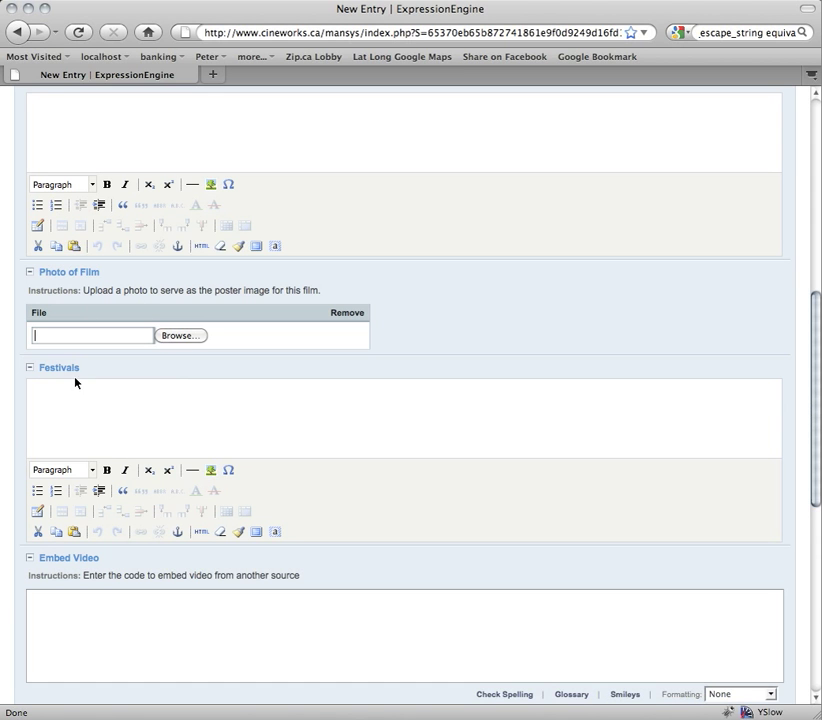
{"action": "left_click", "coordinate": [82, 406]}
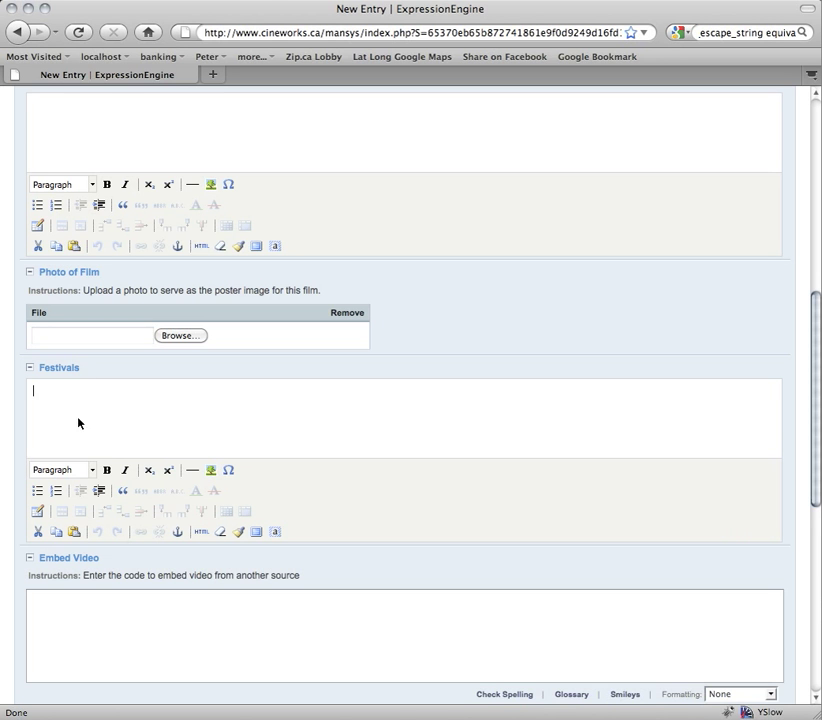
{"action": "scroll", "coordinate": [114, 426], "scroll_direction": "down", "scroll_amount": 5}
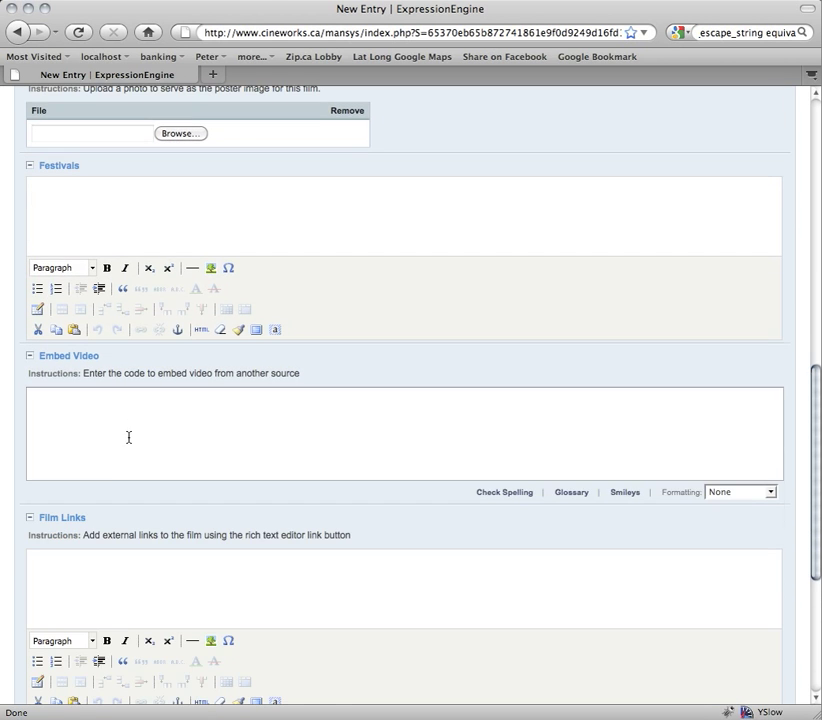
{"action": "left_click", "coordinate": [131, 419]}
{"action": "left_click", "coordinate": [79, 393]}
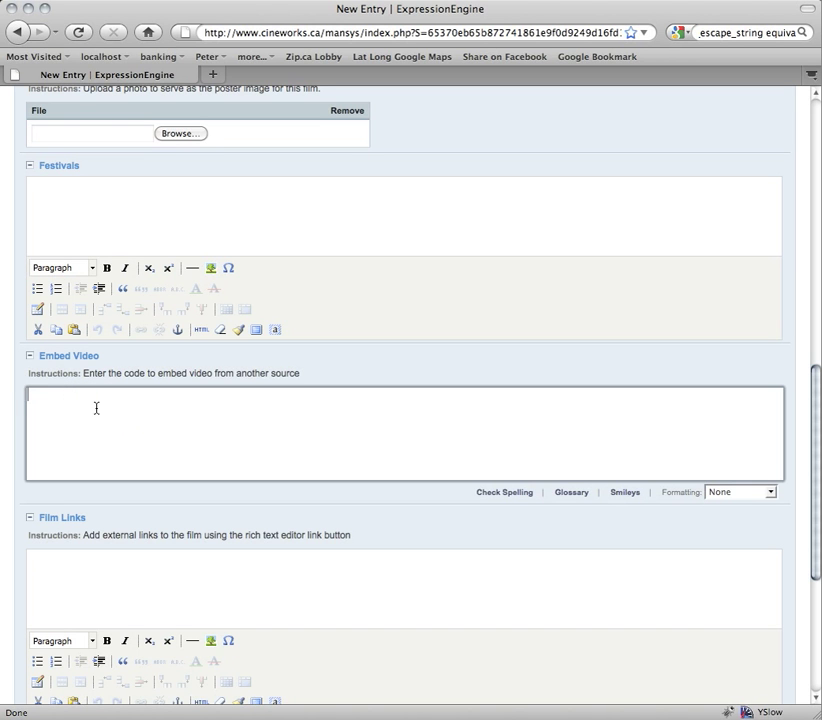
{"action": "left_click", "coordinate": [91, 395]}
{"action": "left_click", "coordinate": [51, 395]}
{"action": "left_click", "coordinate": [63, 418]}
{"action": "scroll", "coordinate": [120, 416], "scroll_direction": "down", "scroll_amount": 5}
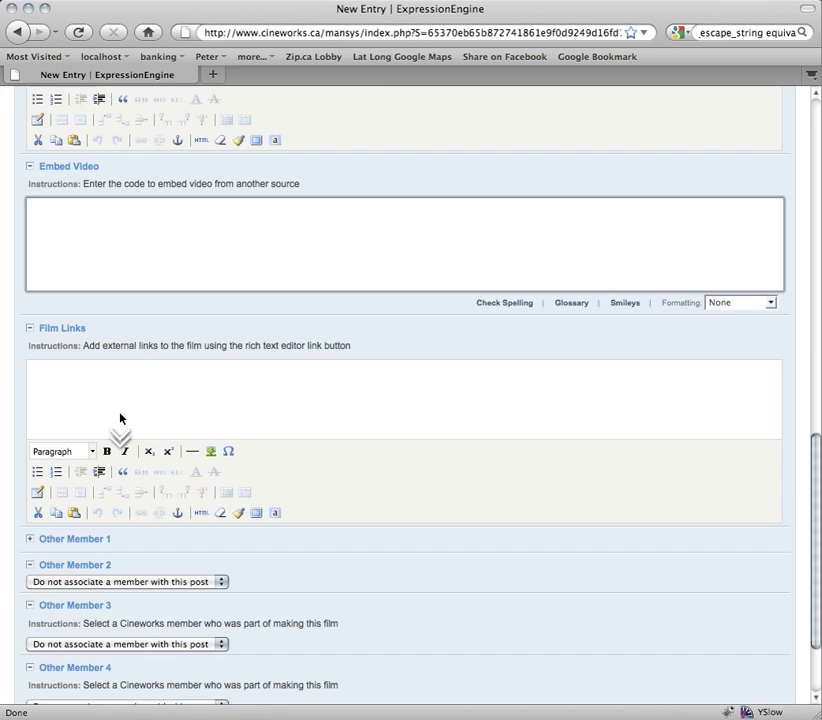
{"action": "left_click", "coordinate": [158, 378]}
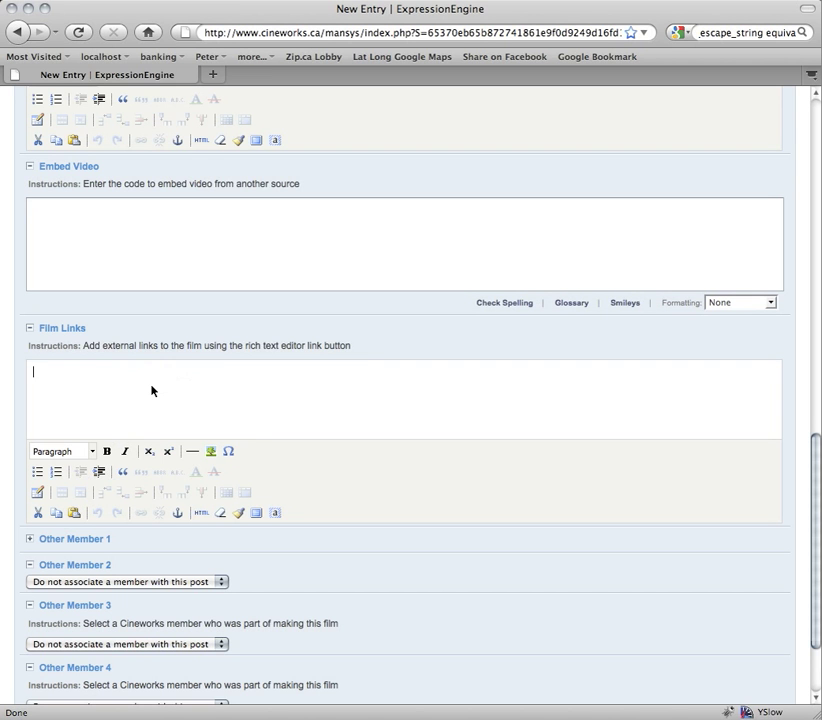
{"action": "type", "text": "link n"}
{"action": "key", "text": "BackSpace"}
{"action": "key", "text": "BackSpace"}
{"action": "key", "text": "Return"}
{"action": "triple_click", "coordinate": [38, 372]}
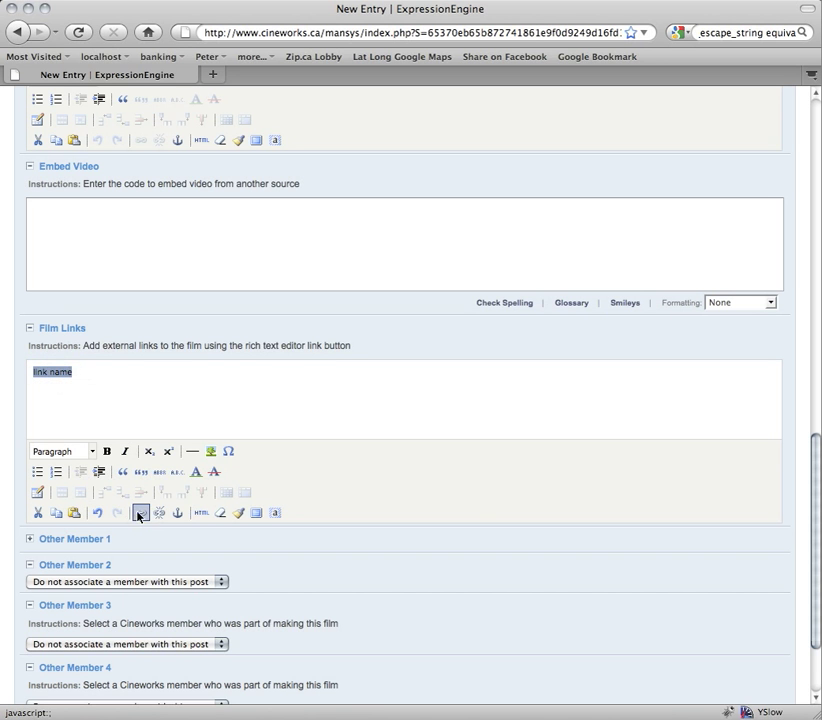
{"action": "left_click", "coordinate": [138, 513]}
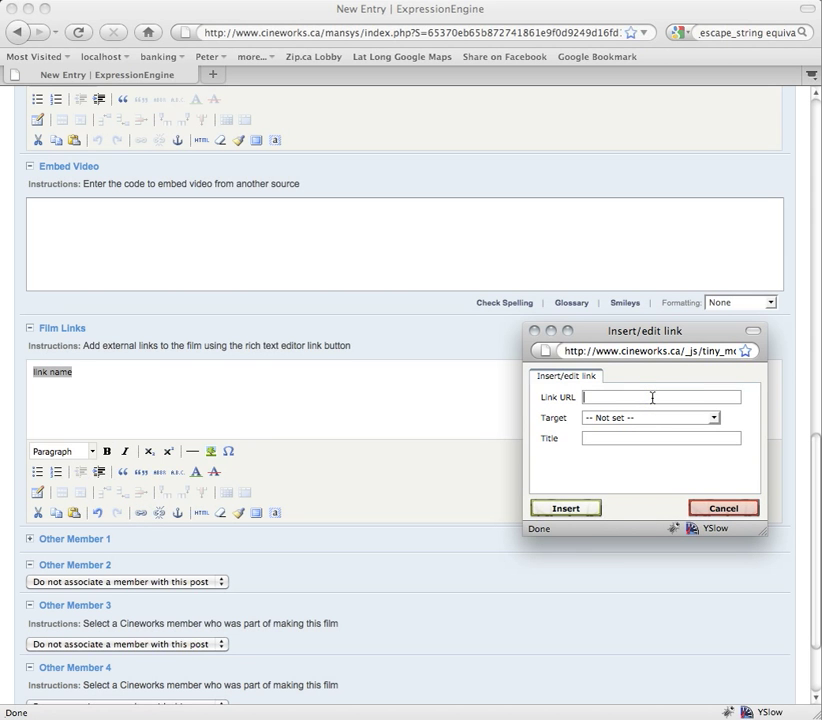
{"action": "type", "text": "http://mysite.com/link"}
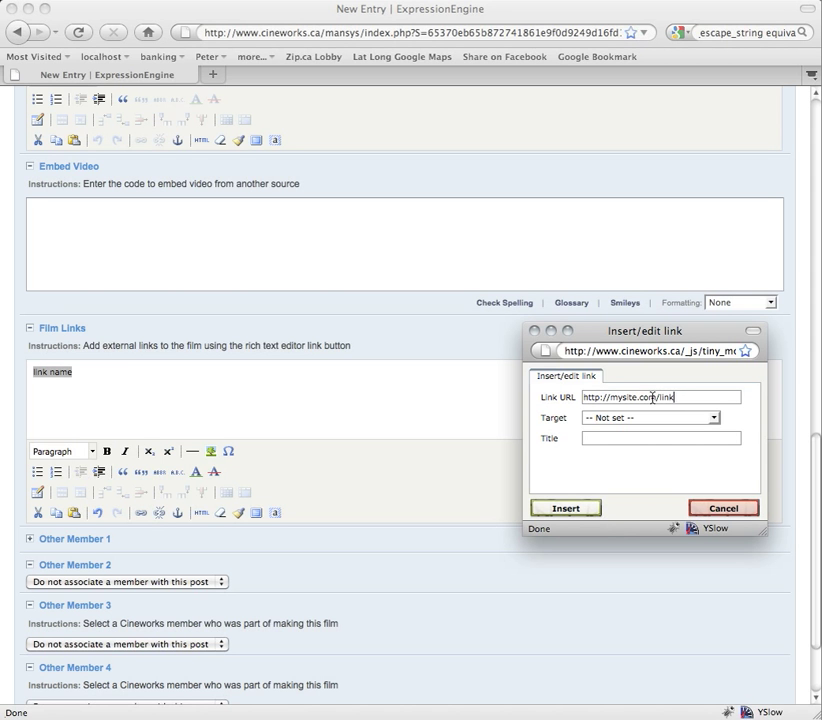
{"action": "type", "text": ".html"}
{"action": "left_click", "coordinate": [580, 509]}
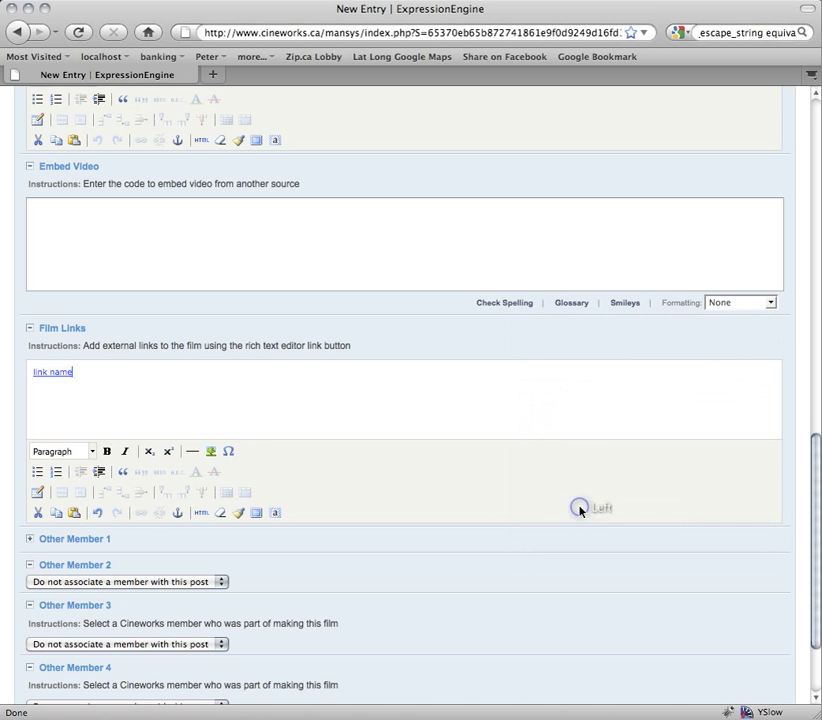
{"action": "left_click", "coordinate": [63, 409]}
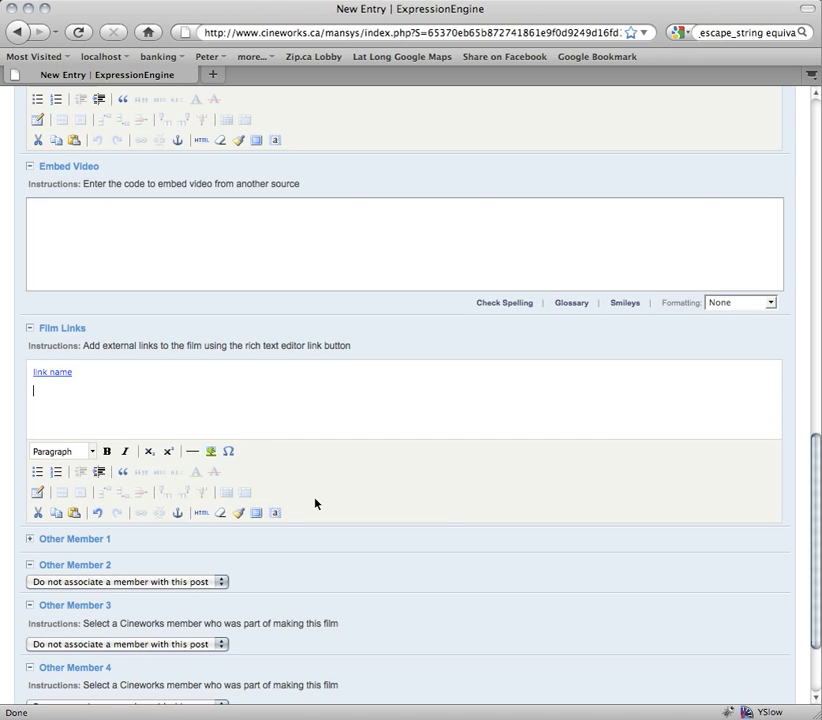
{"action": "scroll", "coordinate": [193, 543], "scroll_direction": "down", "scroll_amount": 3}
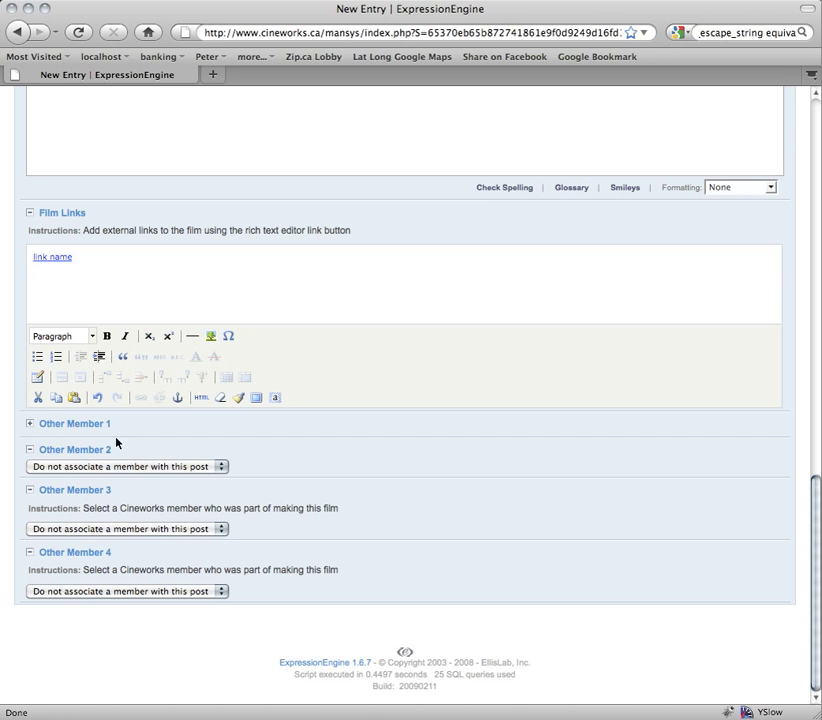
- Expand Other Member 1 and assign a Cineworks member to it
{"action": "left_click", "coordinate": [30, 424]}
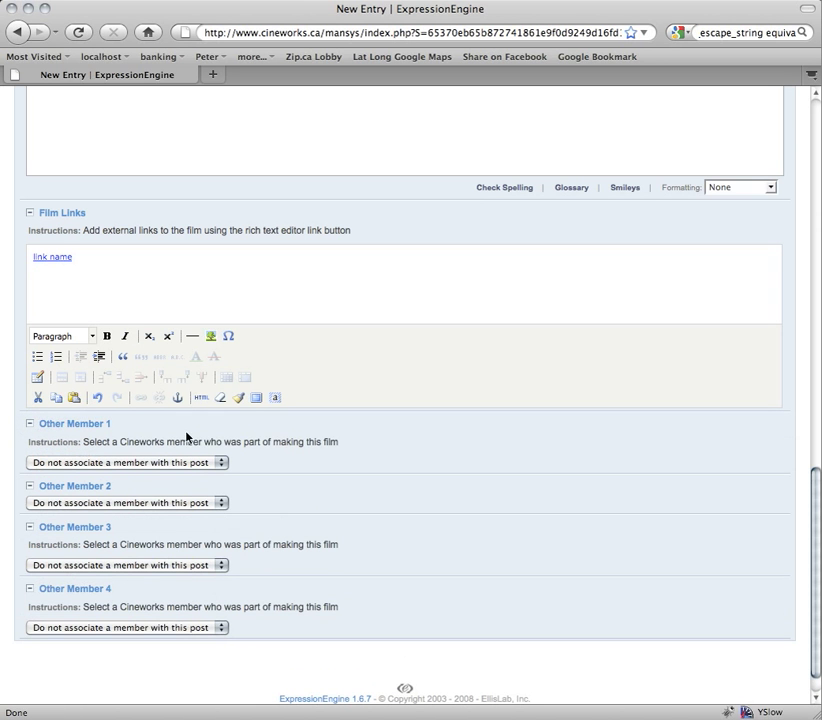
{"action": "left_click", "coordinate": [94, 464]}
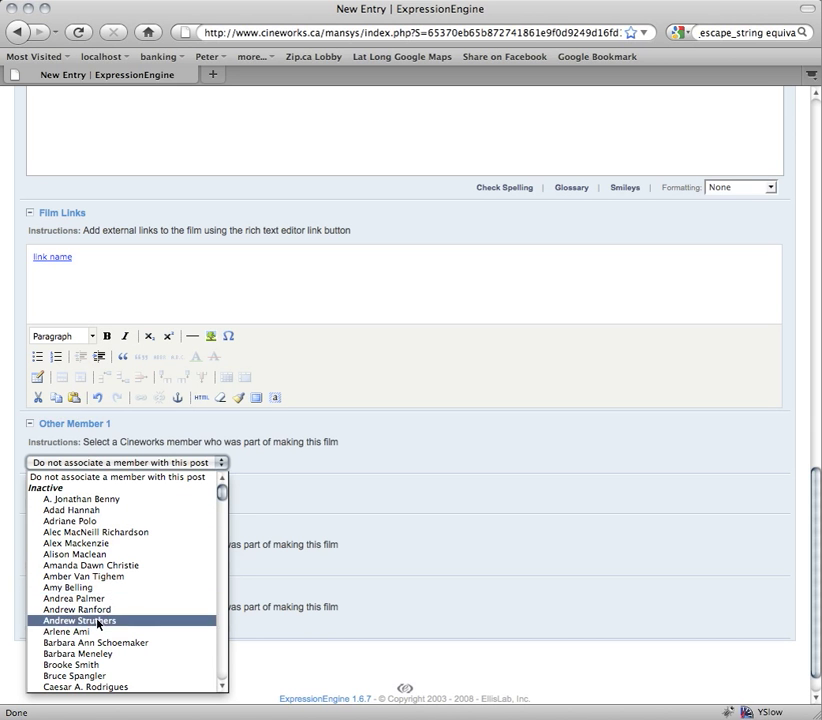
{"action": "left_click", "coordinate": [98, 665]}
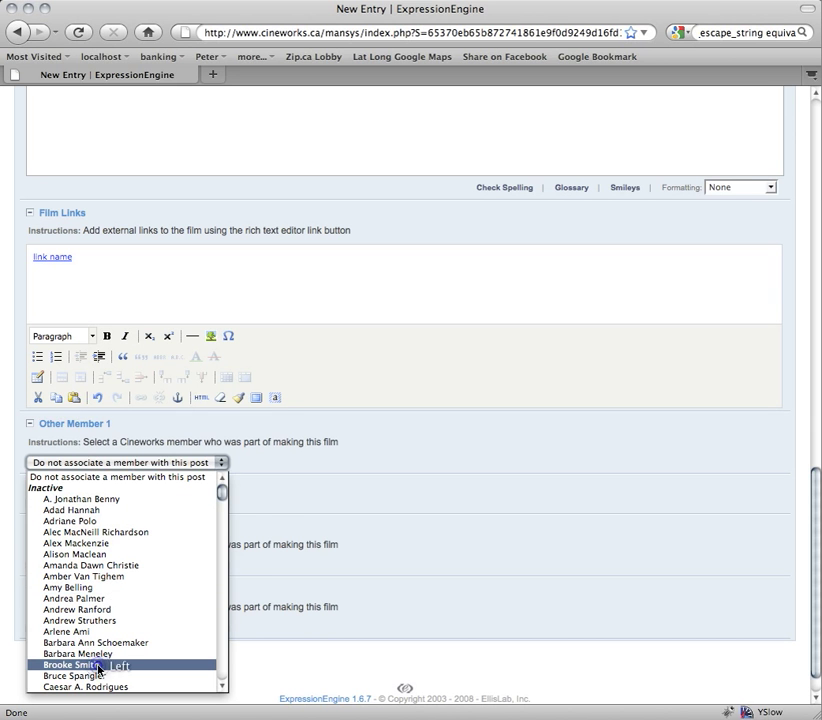
{"action": "left_click", "coordinate": [263, 471]}
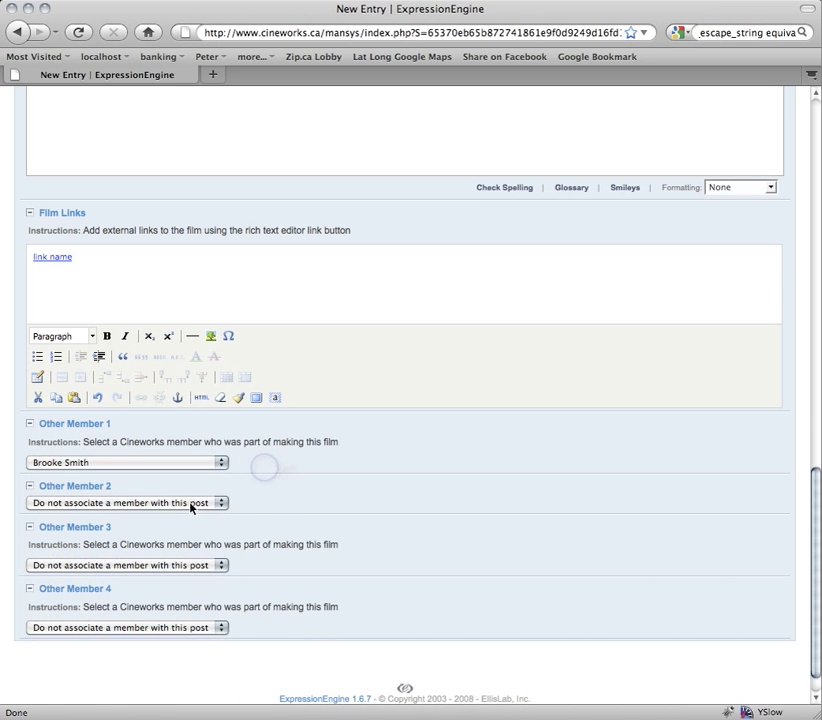
- Assign Cineworks members to Other Member 2 and Other Member 3
{"action": "left_click", "coordinate": [191, 503]}
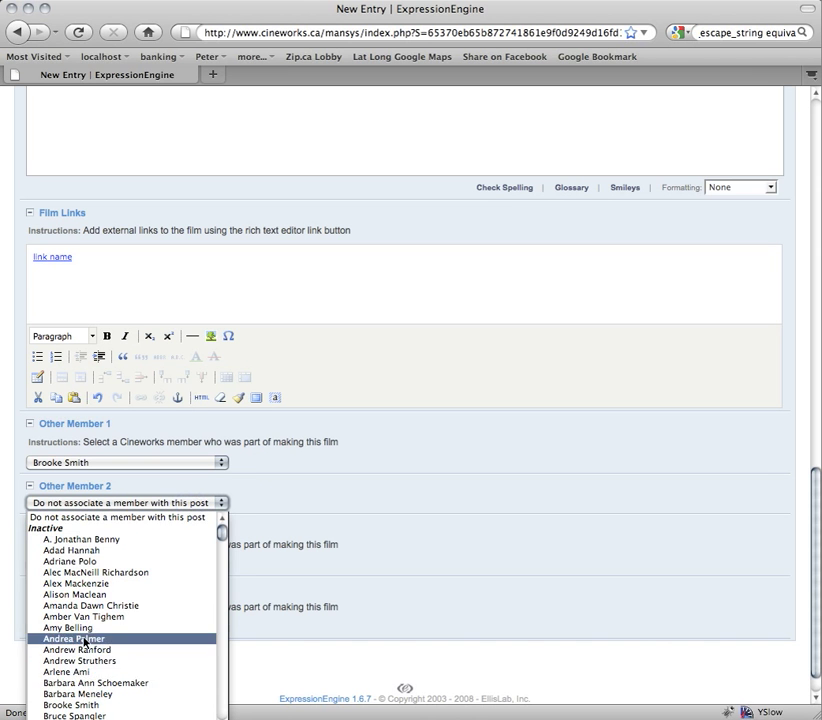
{"action": "scroll", "coordinate": [156, 655], "scroll_direction": "down", "scroll_amount": 20}
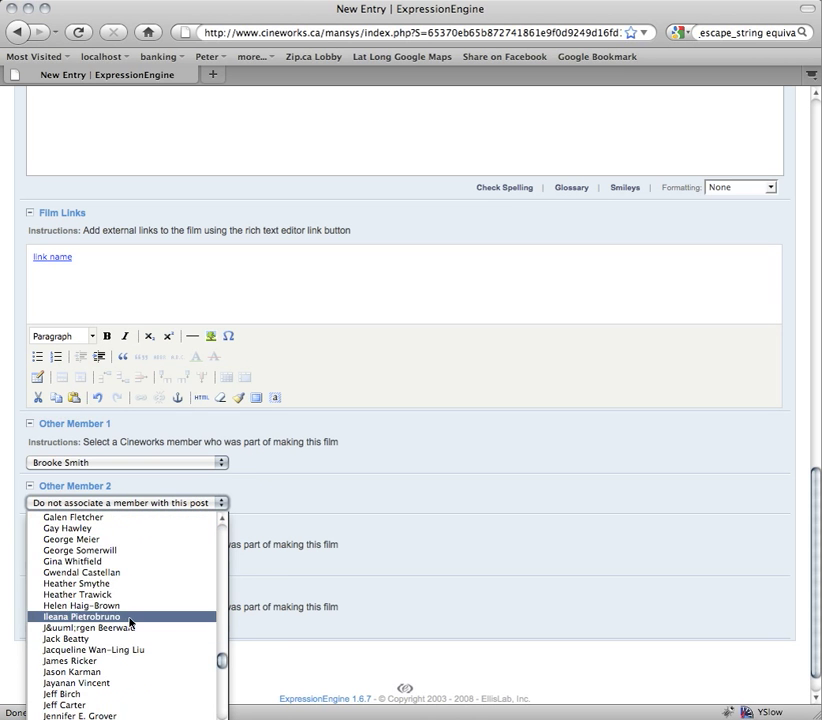
{"action": "left_click", "coordinate": [125, 639]}
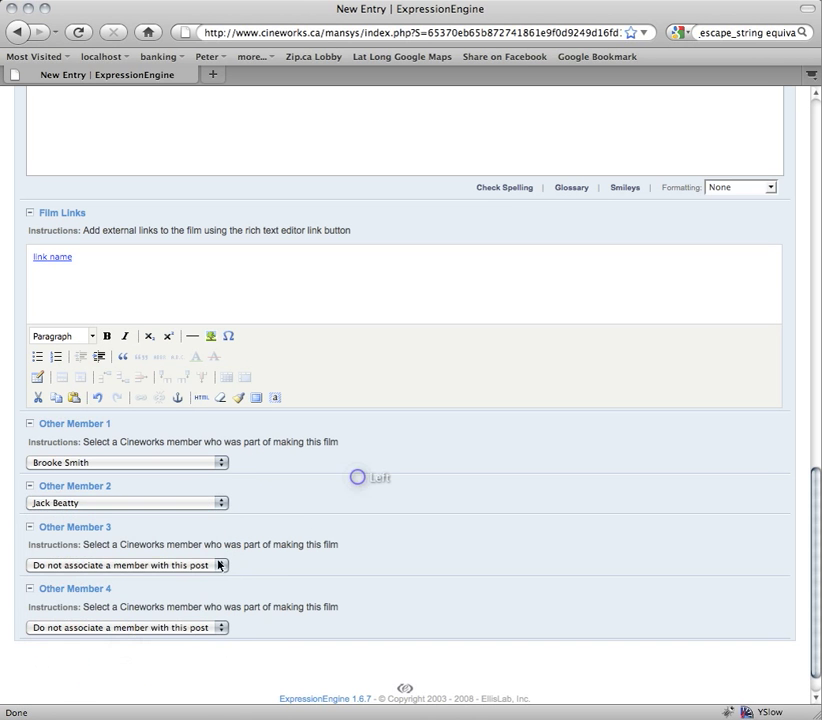
{"action": "left_click", "coordinate": [200, 565]}
{"action": "left_click", "coordinate": [163, 552]}
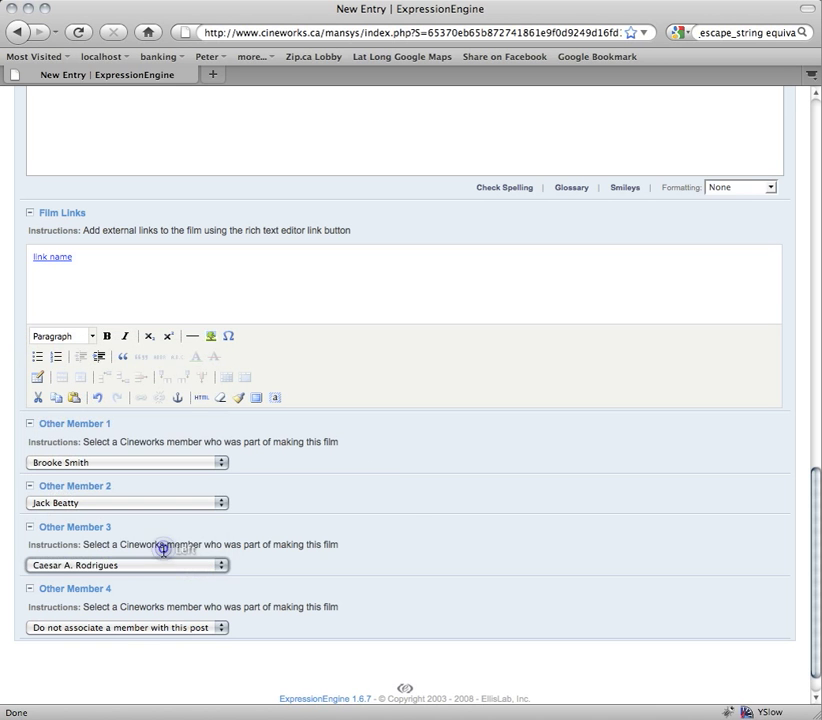
{"action": "left_click", "coordinate": [385, 517]}
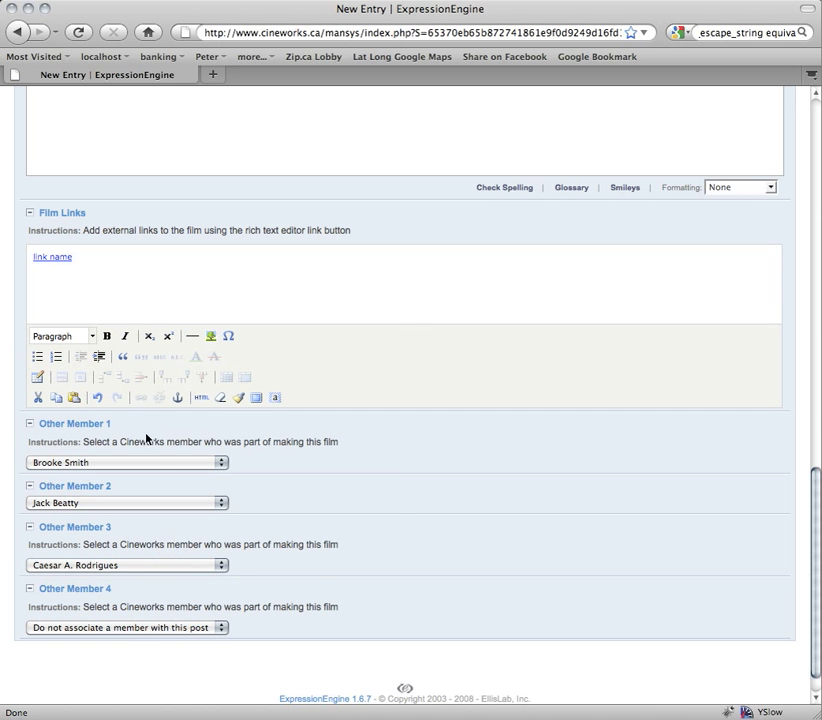
{"action": "left_click_drag", "start_coordinate": [290, 548], "coordinate": [326, 553]}
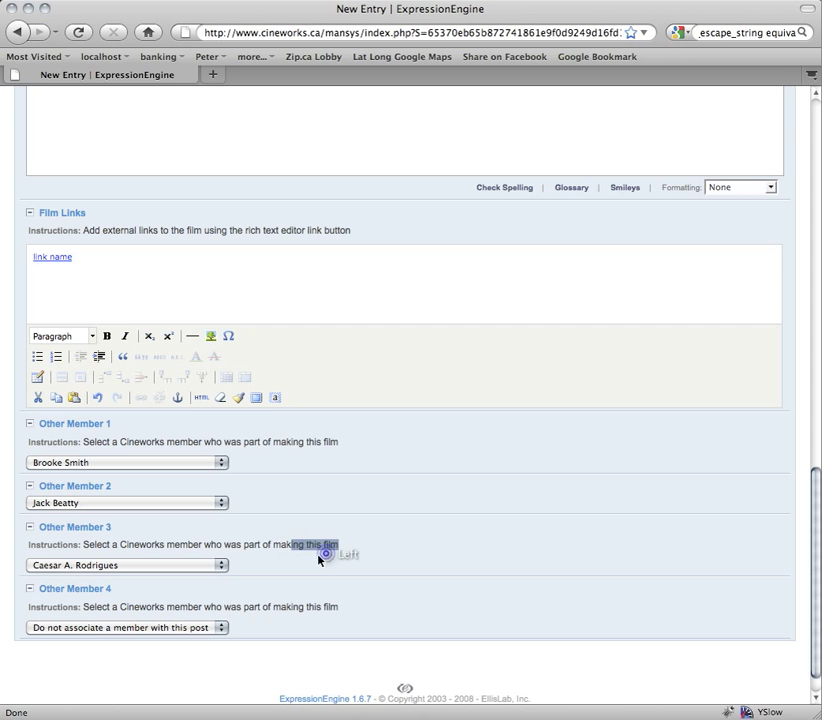
{"action": "double_click", "coordinate": [88, 545]}
{"action": "left_click_drag", "start_coordinate": [88, 545], "coordinate": [295, 545]}
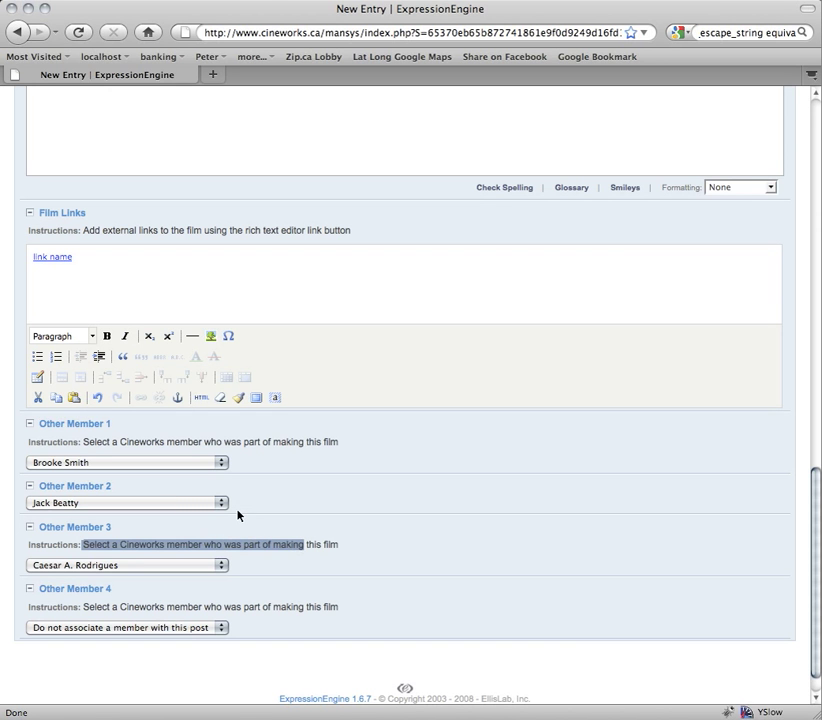
- Bring up the entry's Date settings
{"action": "left_click", "coordinate": [262, 288]}
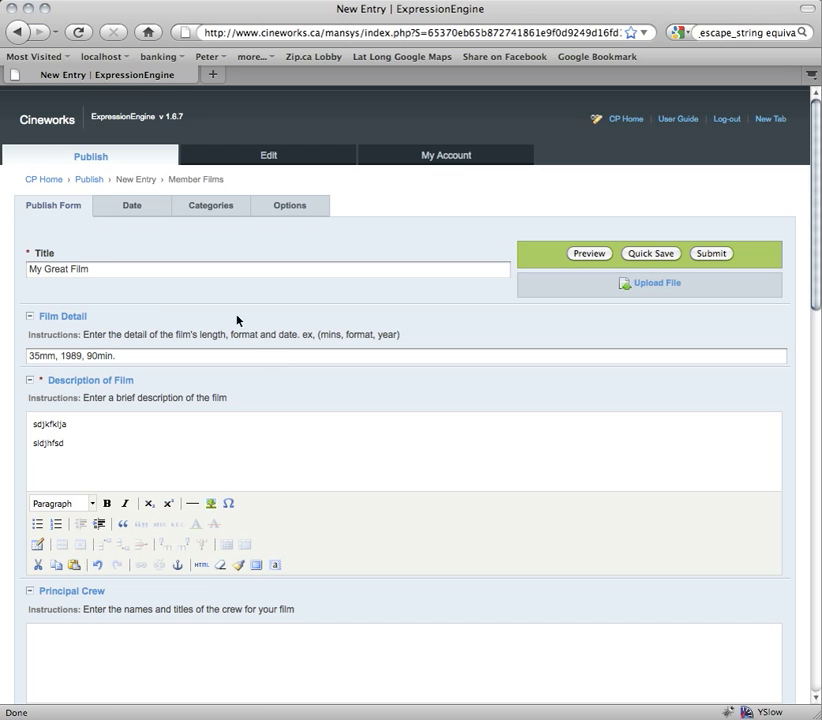
{"action": "left_click", "coordinate": [132, 207]}
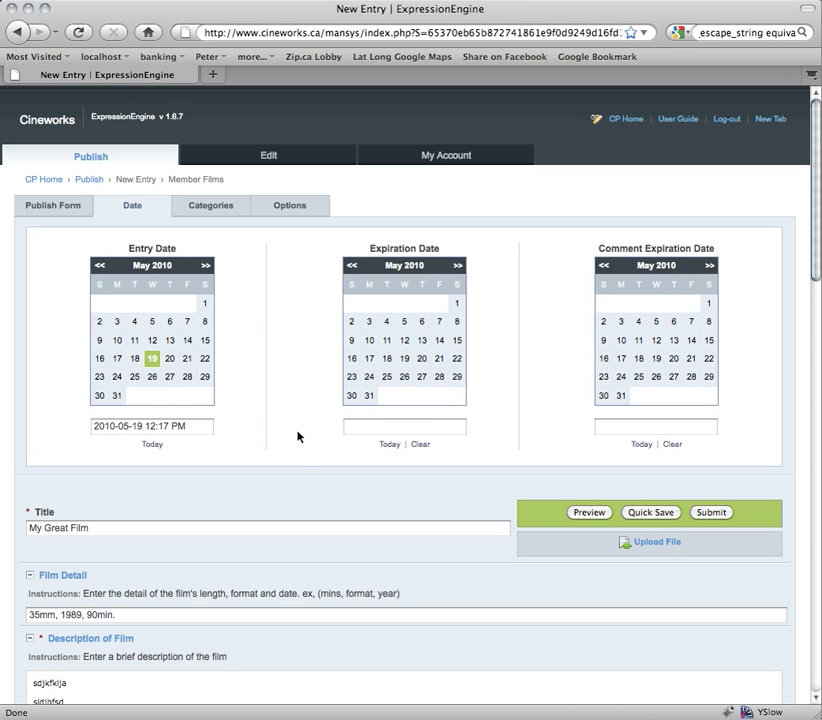
{"action": "scroll", "coordinate": [300, 437], "scroll_direction": "down", "scroll_amount": 5}
{"action": "scroll", "coordinate": [297, 437], "scroll_direction": "down", "scroll_amount": 20}
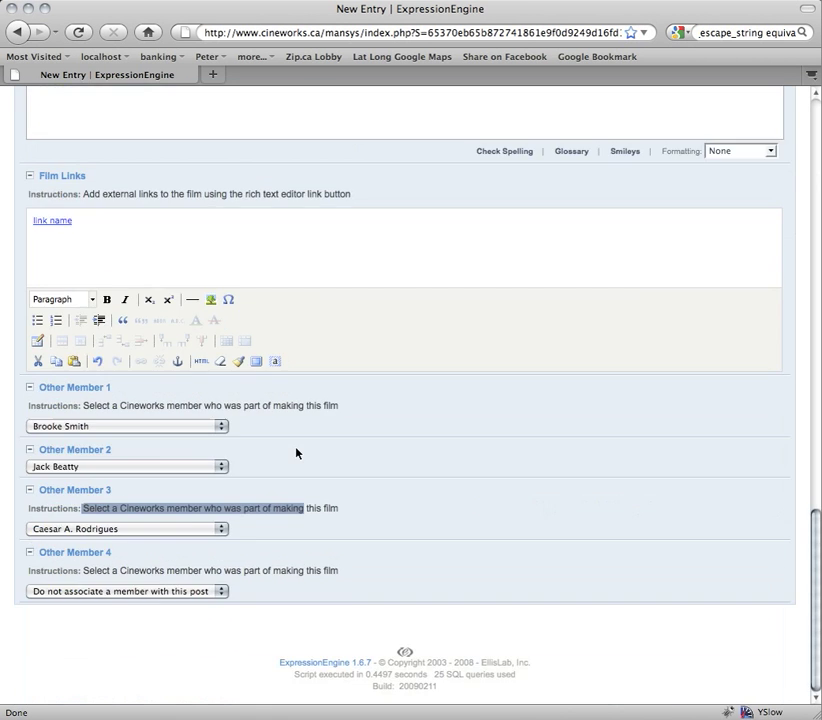
{"action": "scroll", "coordinate": [297, 437], "scroll_direction": "up", "scroll_amount": 20}
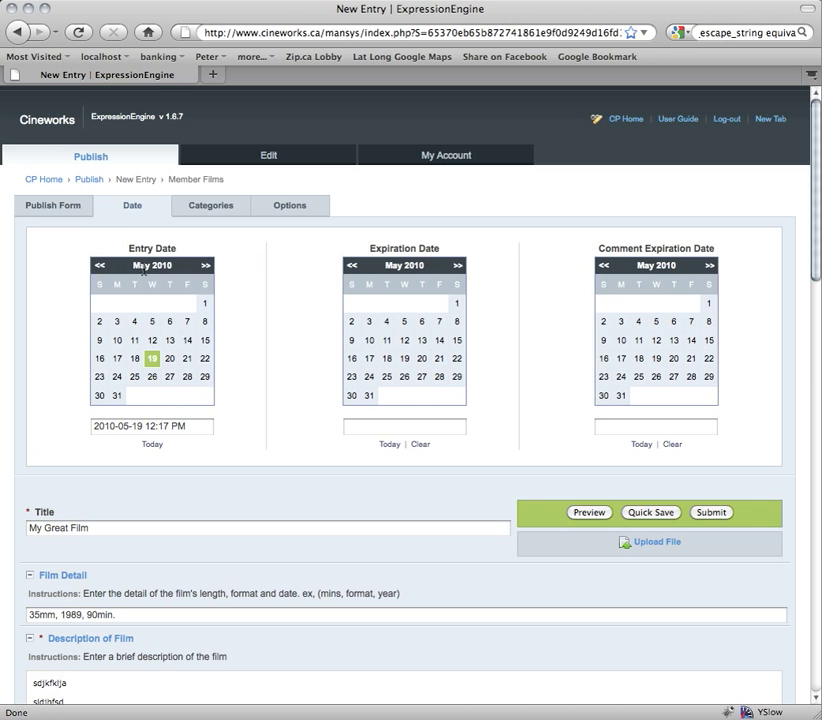
- Step the Entry Date calendar back to March 2008 and pick day 10
{"action": "left_click", "coordinate": [94, 266]}
{"action": "left_click", "coordinate": [94, 266]}
{"action": "double_click", "coordinate": [94, 266]}
{"action": "double_click", "coordinate": [94, 266]}
{"action": "double_click", "coordinate": [94, 266]}
{"action": "double_click", "coordinate": [94, 266]}
{"action": "double_click", "coordinate": [94, 266]}
{"action": "double_click", "coordinate": [94, 266]}
{"action": "double_click", "coordinate": [94, 266]}
{"action": "triple_click", "coordinate": [94, 266]}
{"action": "double_click", "coordinate": [94, 266]}
{"action": "left_click", "coordinate": [97, 265]}
{"action": "left_click", "coordinate": [97, 265]}
{"action": "left_click", "coordinate": [99, 266]}
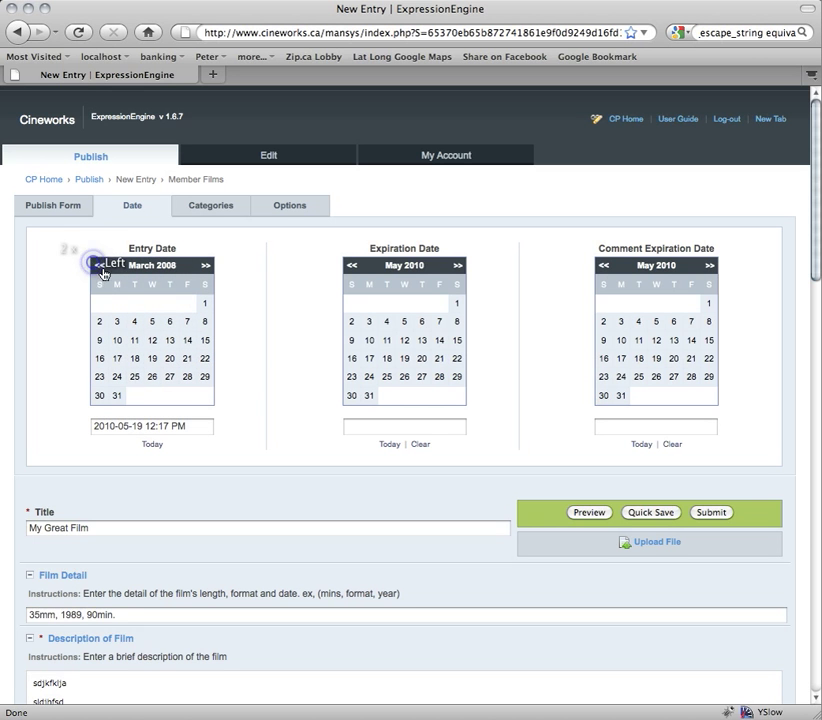
{"action": "left_click", "coordinate": [118, 342]}
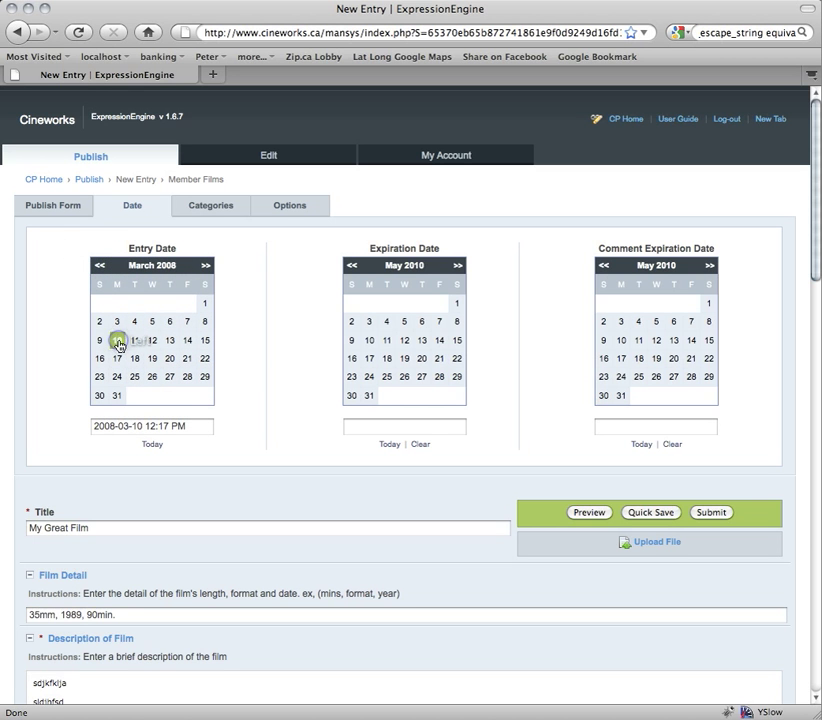
- Check the Entry Date value's 2008 year, then leave the date field
{"action": "left_click", "coordinate": [121, 426]}
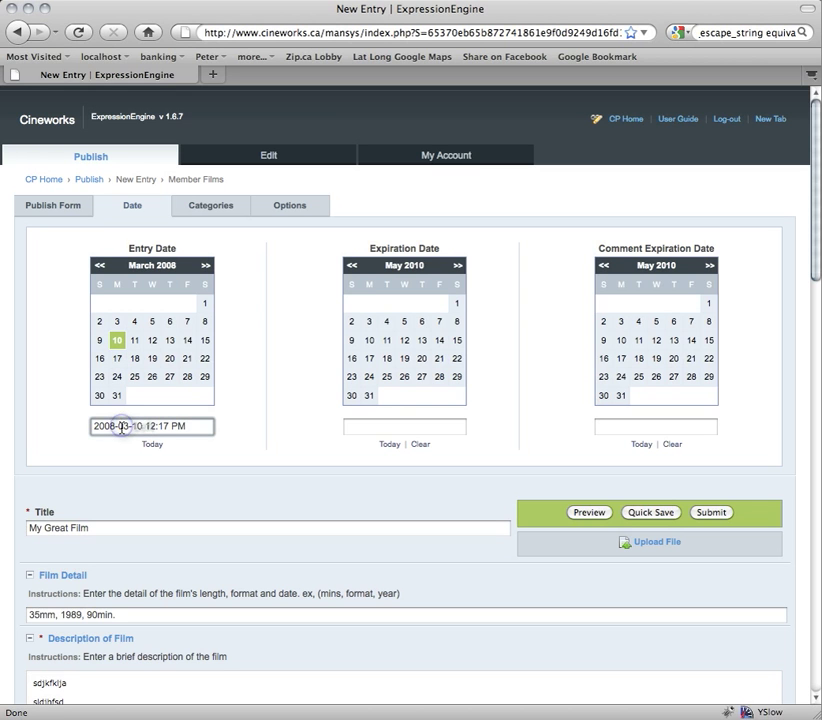
{"action": "left_click", "coordinate": [117, 426]}
{"action": "left_click_drag", "start_coordinate": [117, 426], "coordinate": [82, 424]}
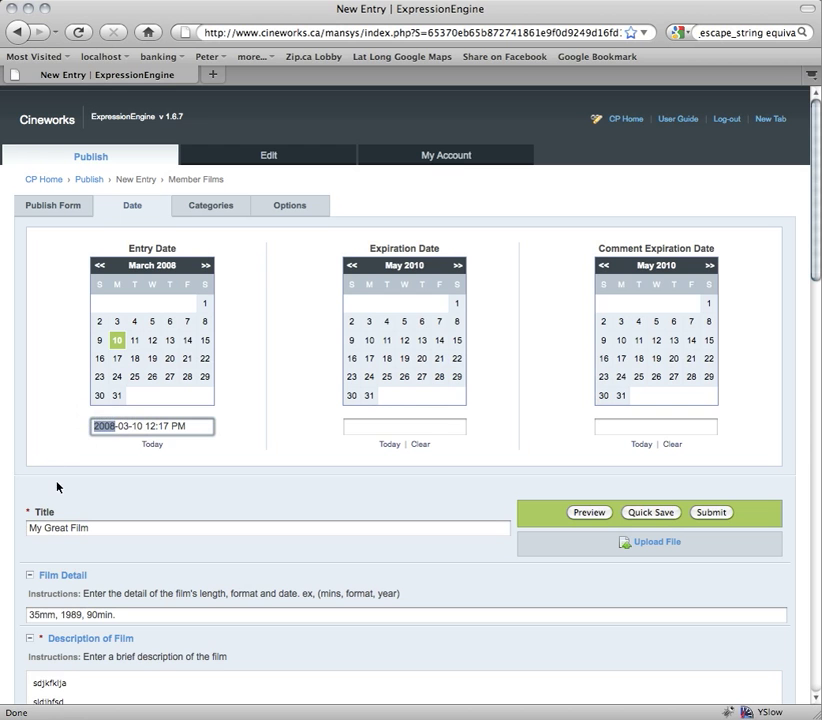
{"action": "left_click", "coordinate": [8, 475]}
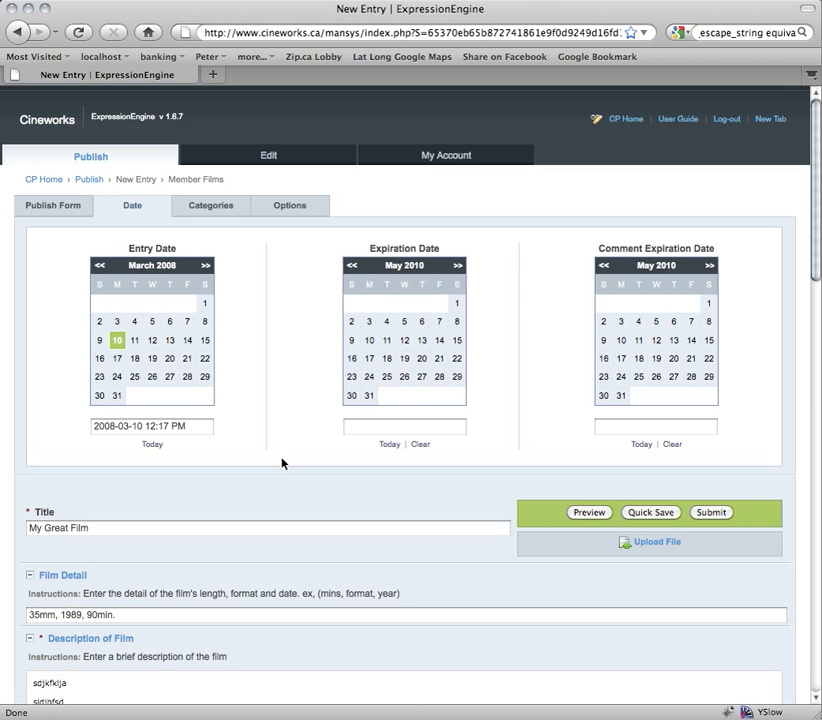
{"action": "left_click", "coordinate": [259, 480]}
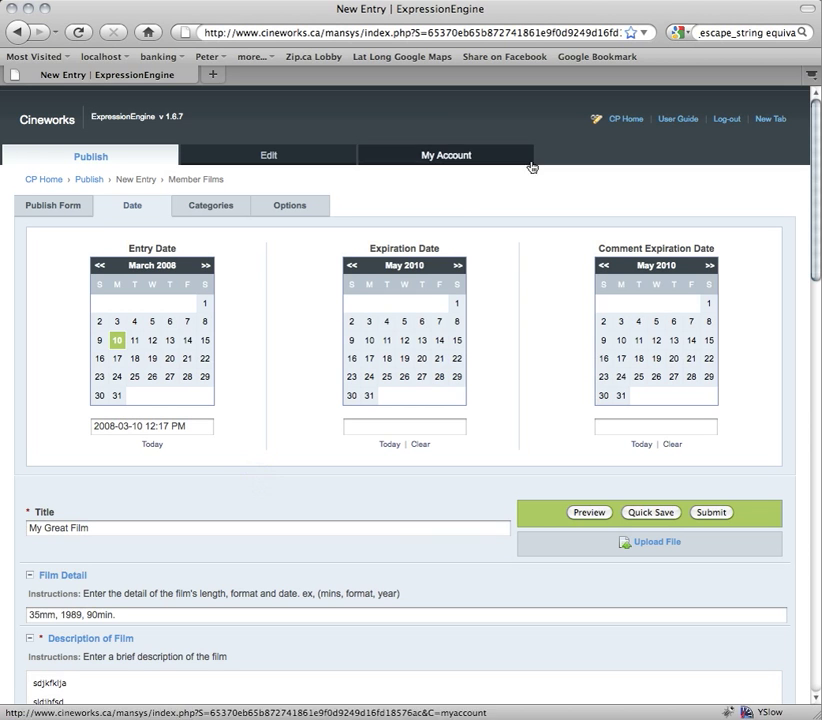
- File the entry under Production Fund and show its author Options
{"action": "left_click", "coordinate": [207, 207]}
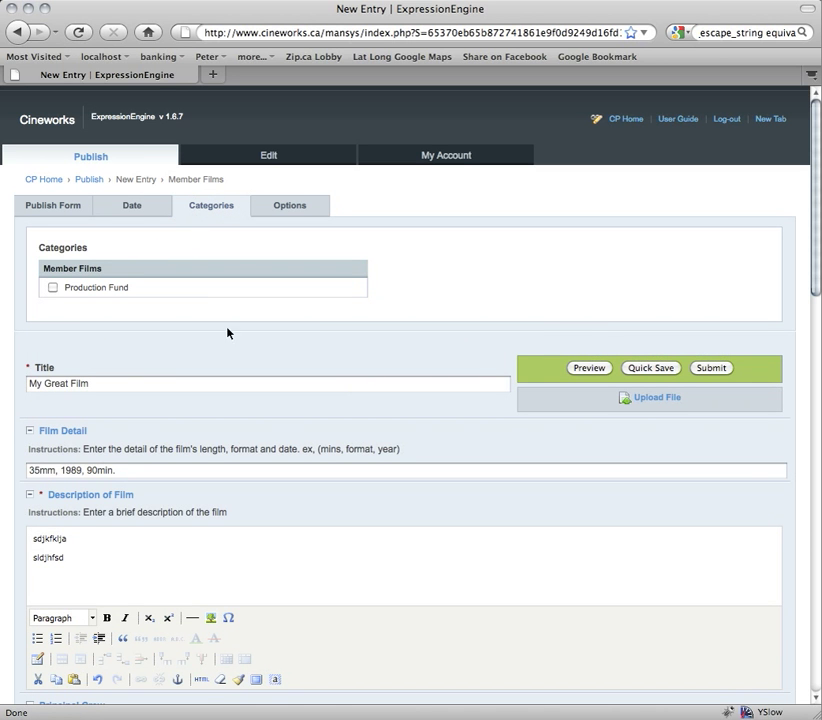
{"action": "left_click", "coordinate": [53, 288]}
{"action": "left_click", "coordinate": [296, 206]}
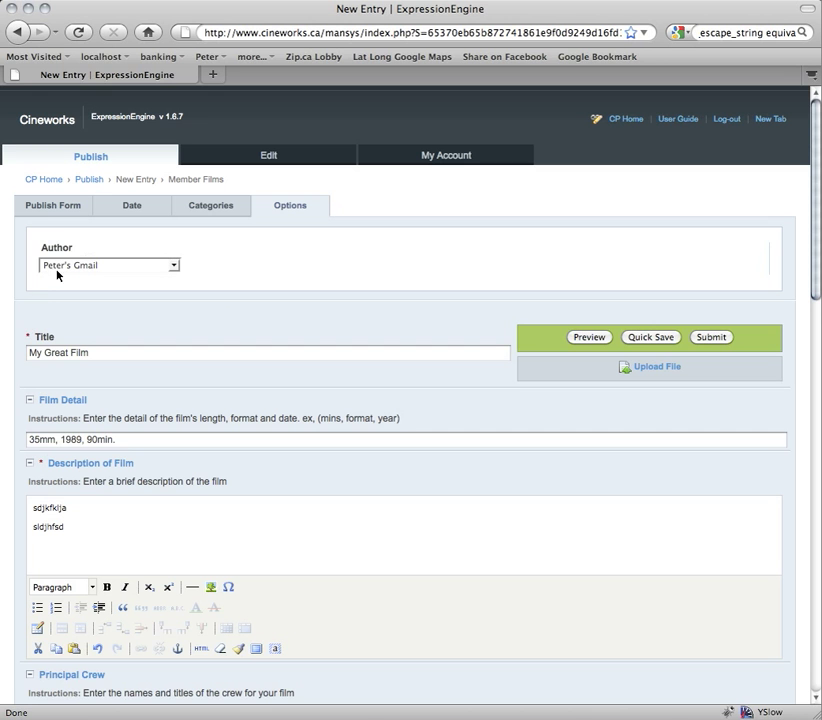
{"action": "left_click", "coordinate": [108, 266]}
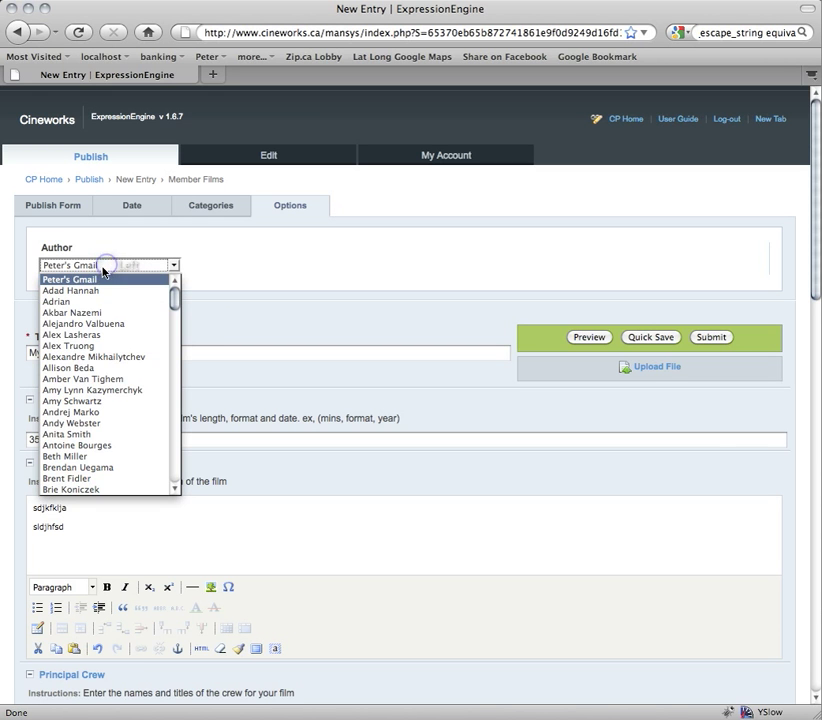
{"action": "left_click", "coordinate": [93, 281]}
{"action": "left_click", "coordinate": [132, 246]}
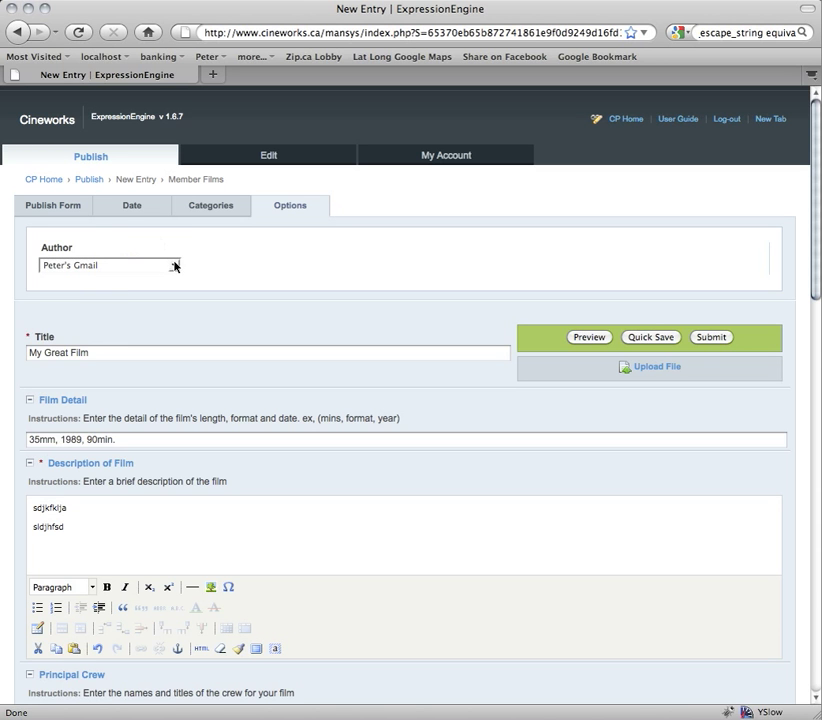
{"action": "left_click", "coordinate": [174, 265]}
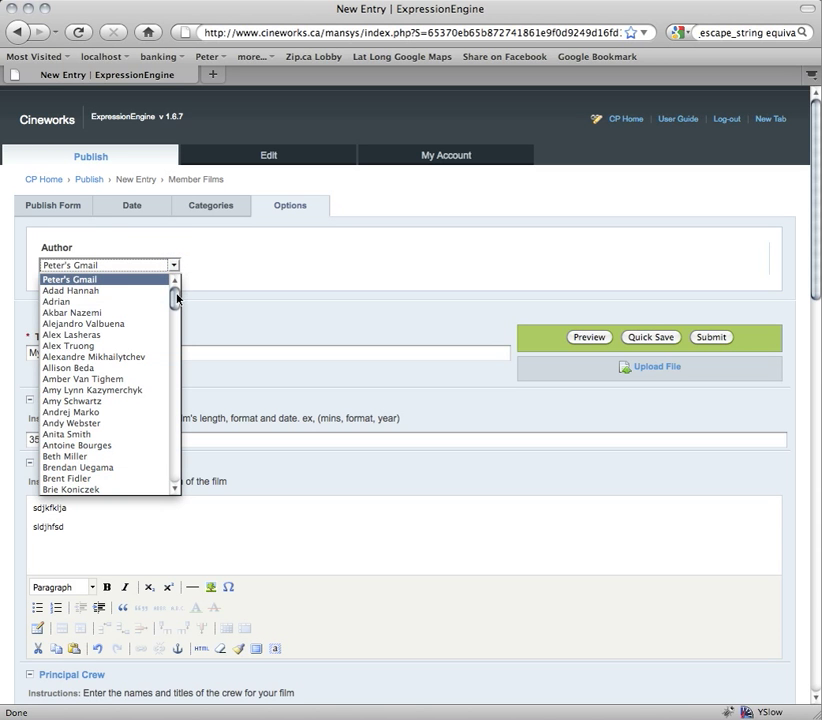
{"action": "left_click_drag", "start_coordinate": [176, 298], "coordinate": [175, 349]}
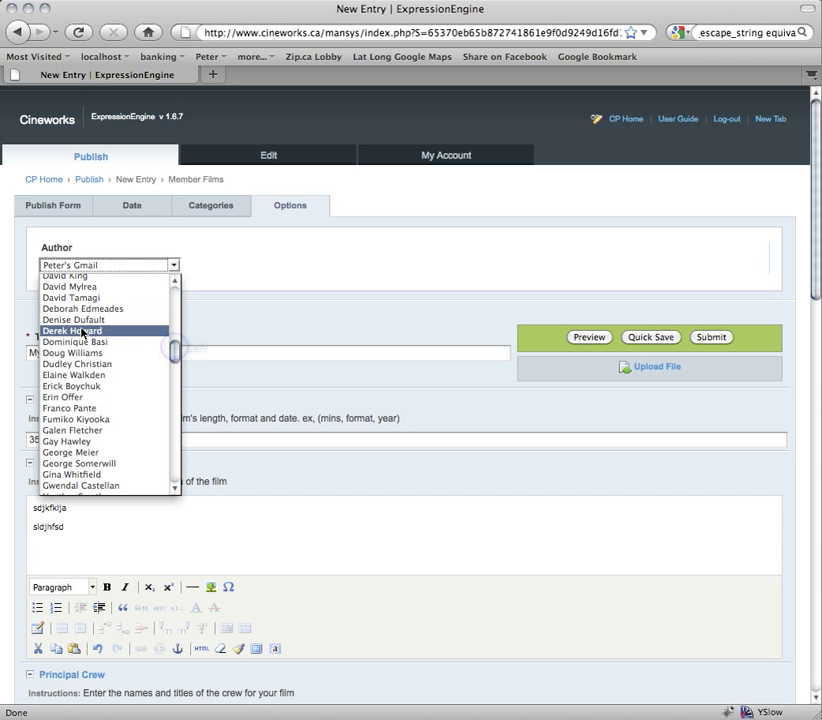
{"action": "left_click", "coordinate": [84, 333]}
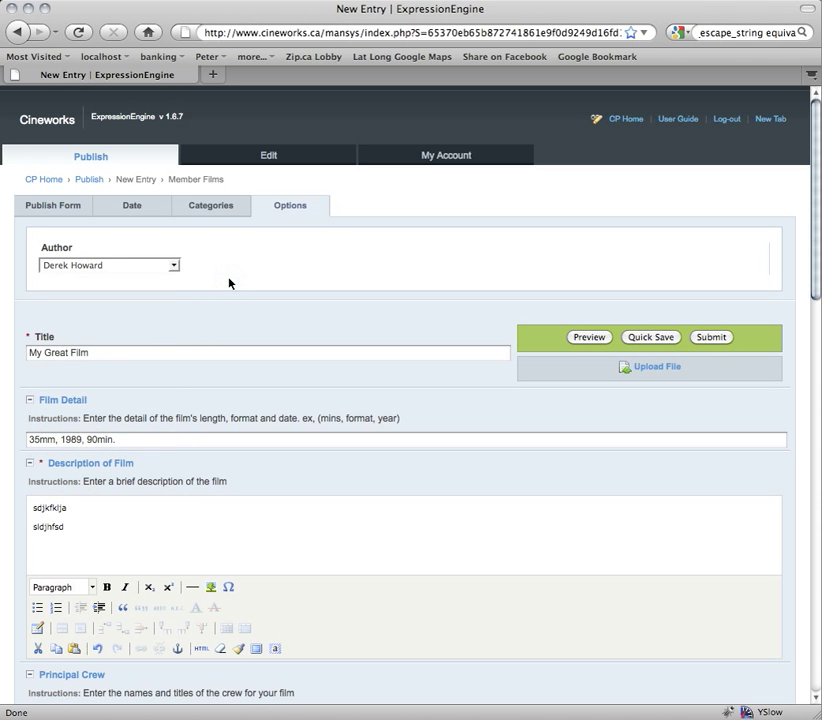
{"action": "left_click", "coordinate": [173, 266]}
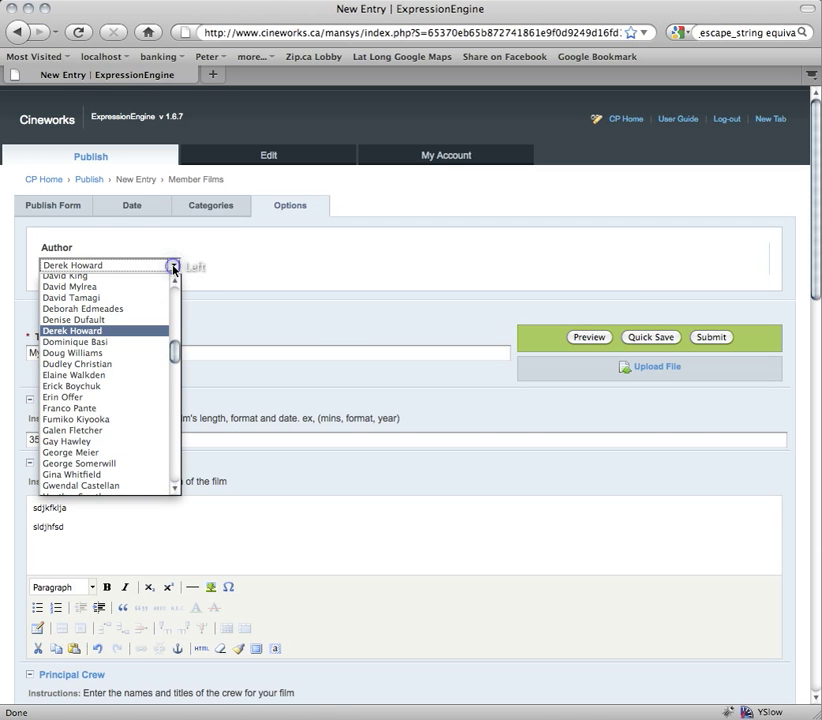
{"action": "left_click_drag", "start_coordinate": [175, 350], "coordinate": [161, 275]}
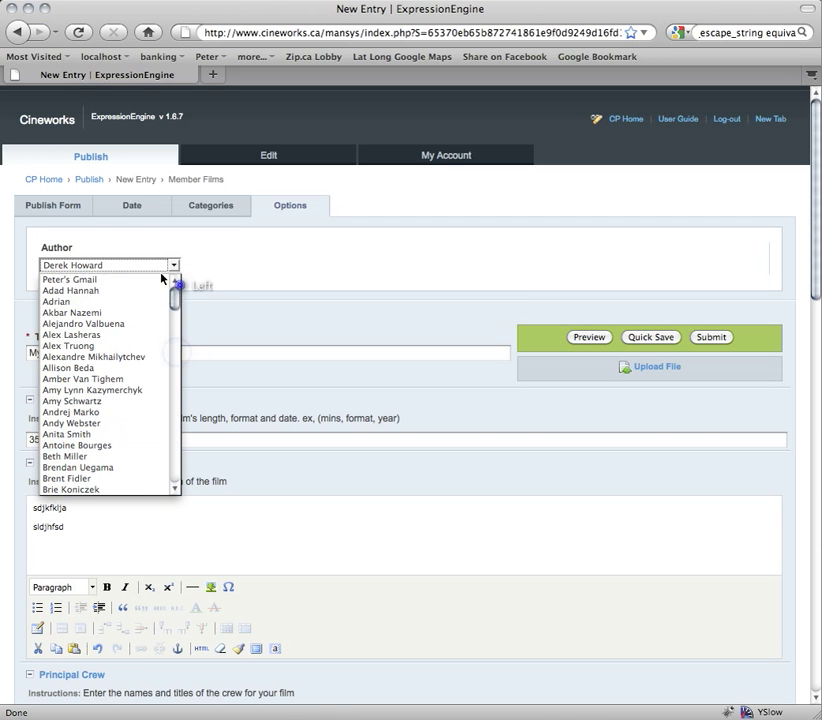
{"action": "left_click", "coordinate": [85, 282]}
{"action": "left_click", "coordinate": [273, 276]}
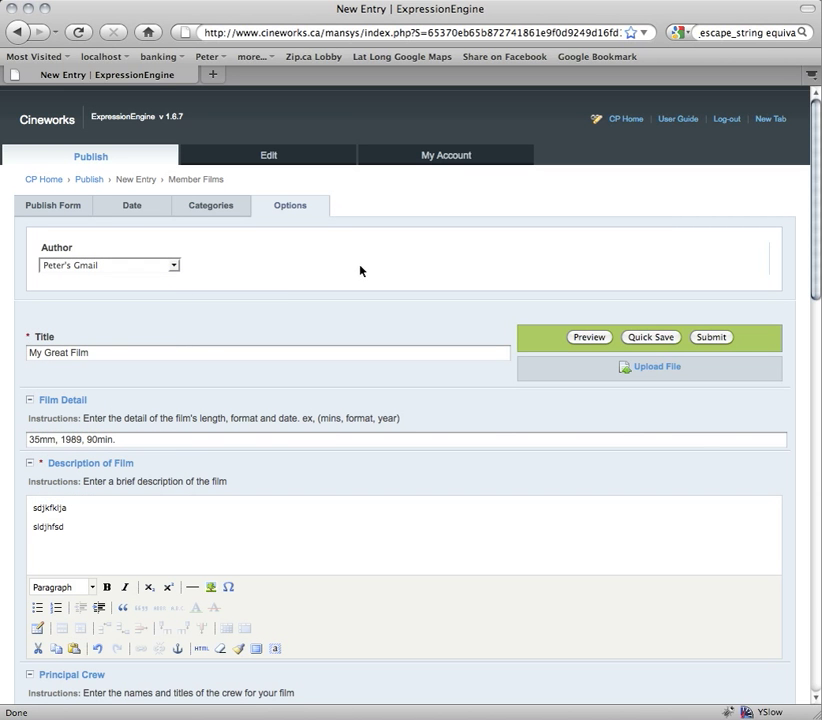
{"action": "left_click", "coordinate": [139, 264]}
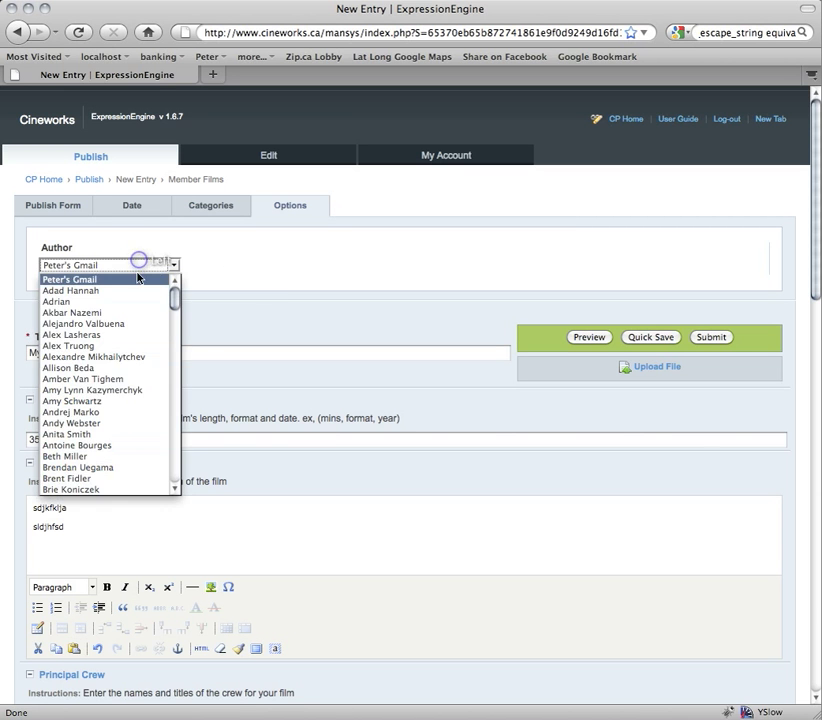
{"action": "left_click", "coordinate": [138, 277]}
{"action": "left_click", "coordinate": [213, 266]}
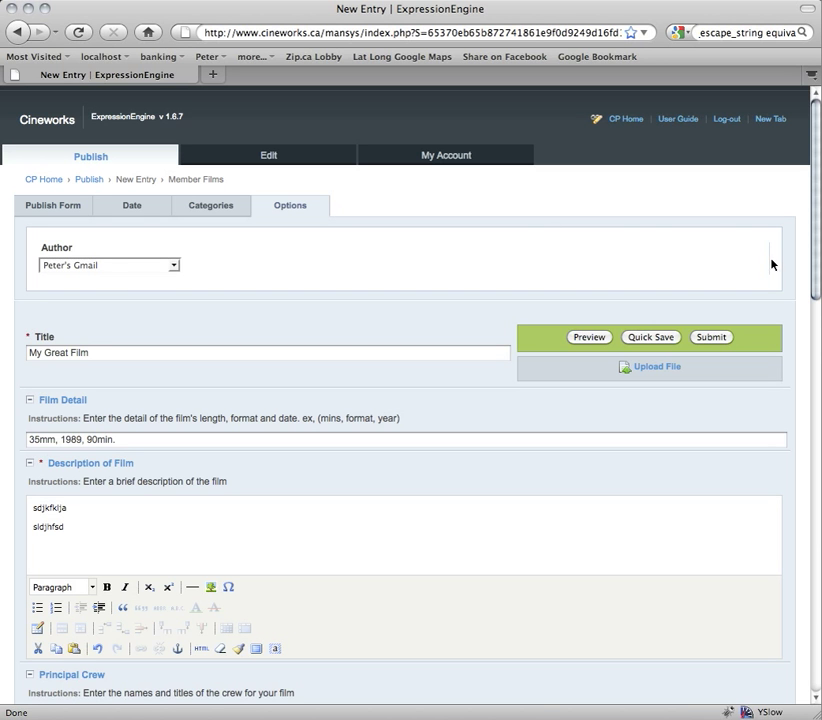
- Dismiss the Upload File window and submit the My Great Film entry
{"action": "left_click", "coordinate": [721, 366]}
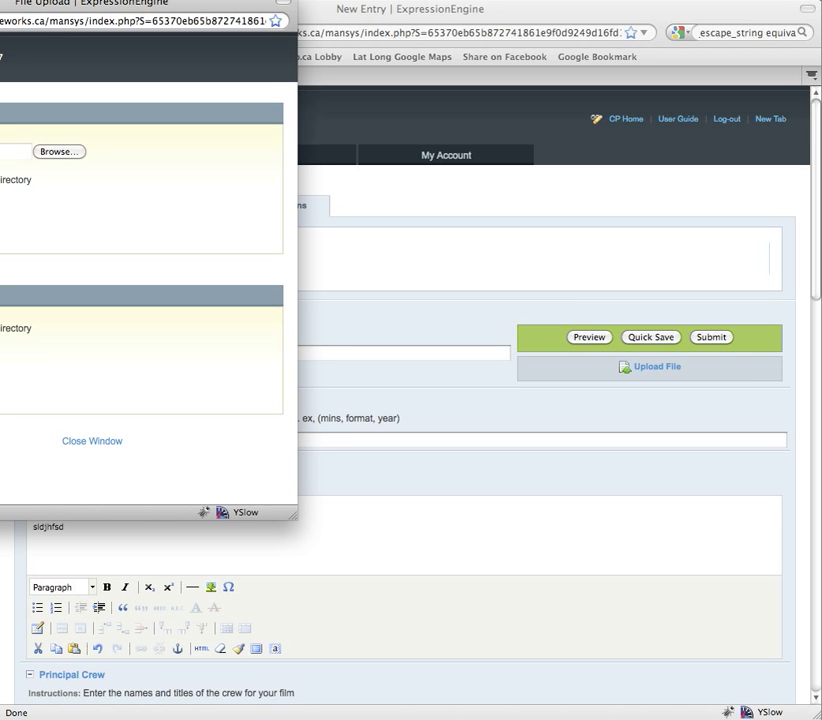
{"action": "left_click", "coordinate": [465, 296]}
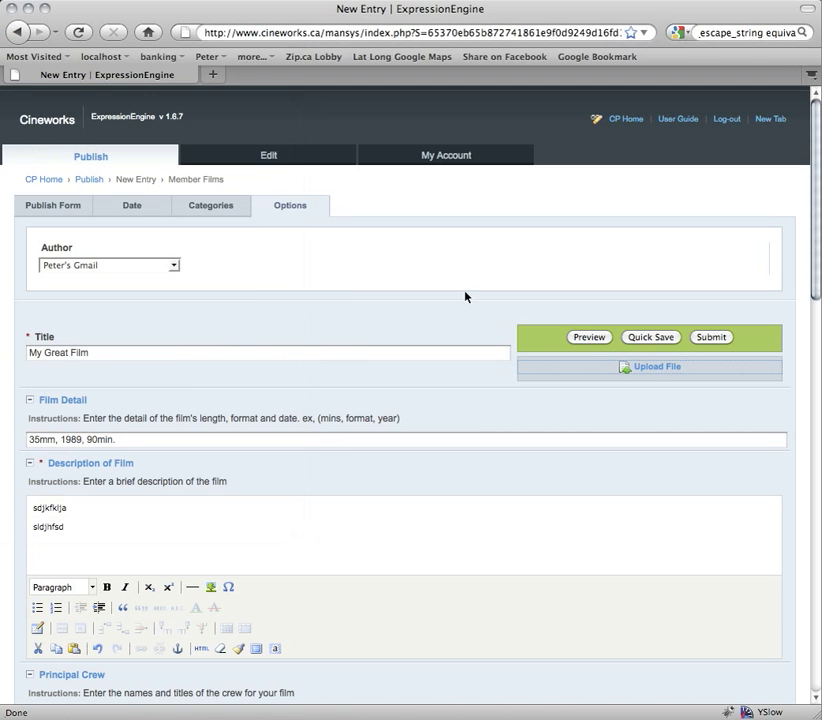
{"action": "left_click", "coordinate": [720, 342]}
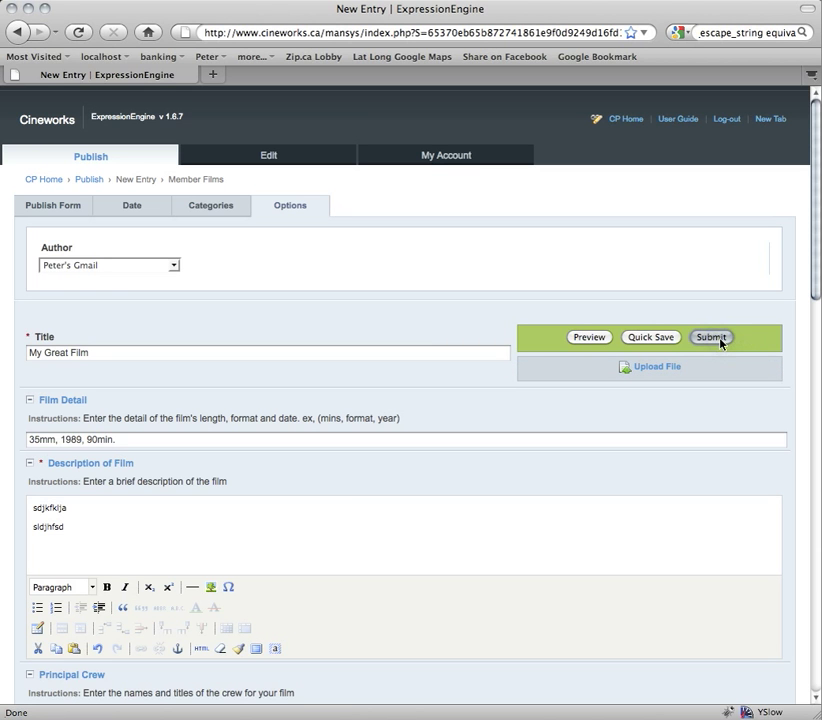
{"action": "left_click", "coordinate": [727, 341]}
{"action": "left_click", "coordinate": [727, 341]}
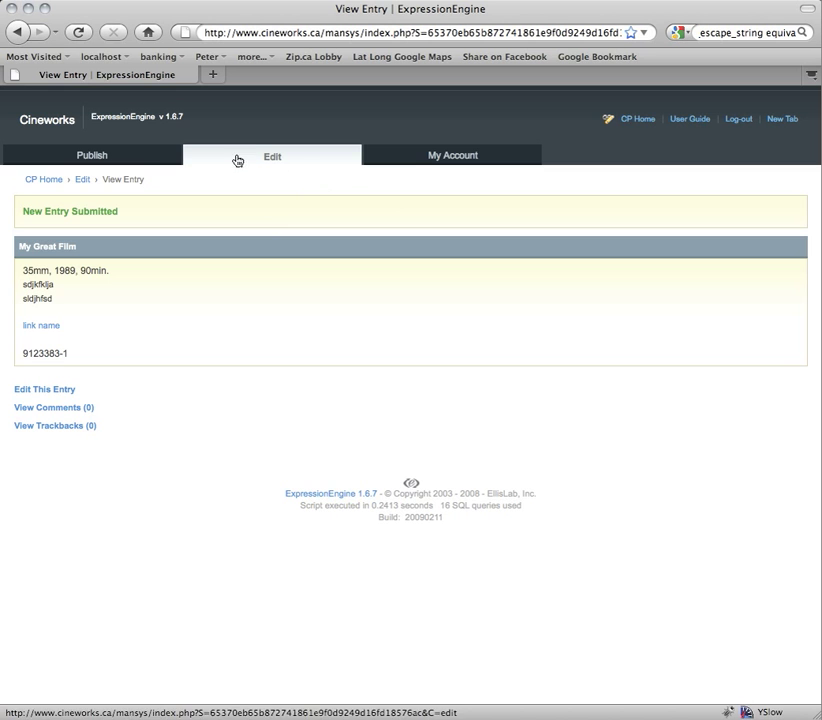
{"action": "left_click", "coordinate": [637, 124]}
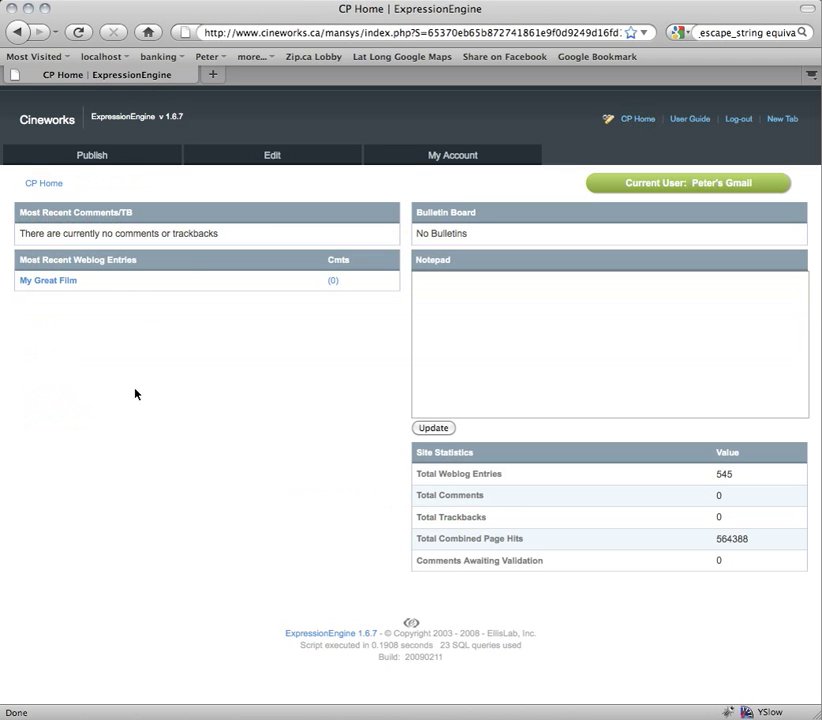
{"action": "left_click", "coordinate": [34, 283]}
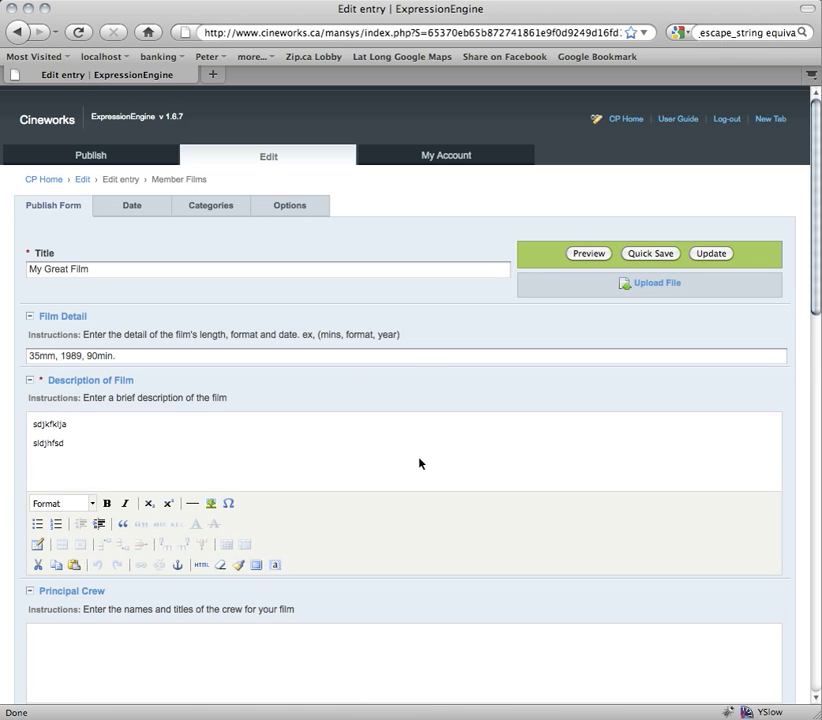
{"action": "left_click", "coordinate": [627, 120]}
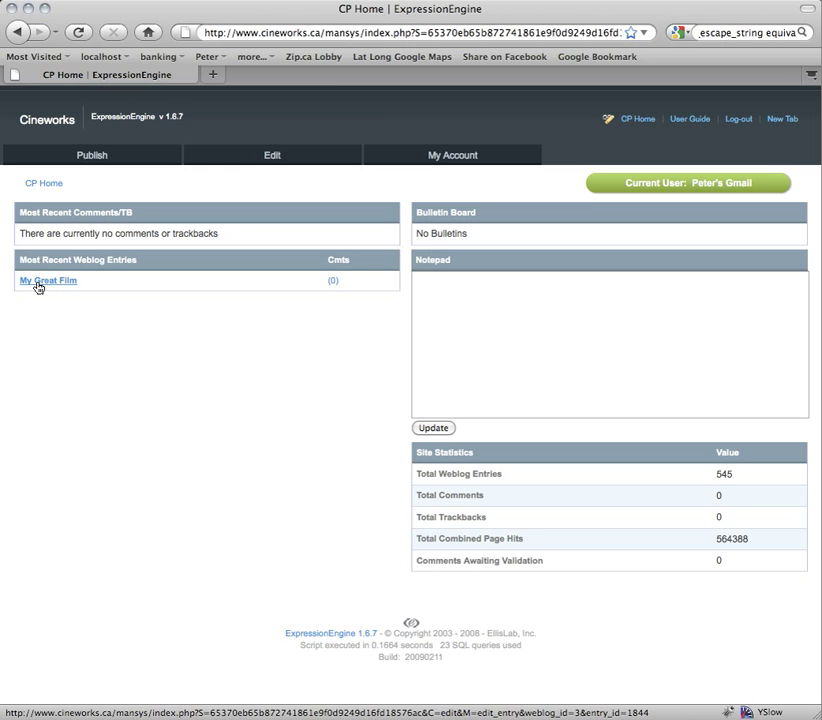
- Open the Member Films edit list, view My Great Film, and return to the list
{"action": "left_click", "coordinate": [273, 157]}
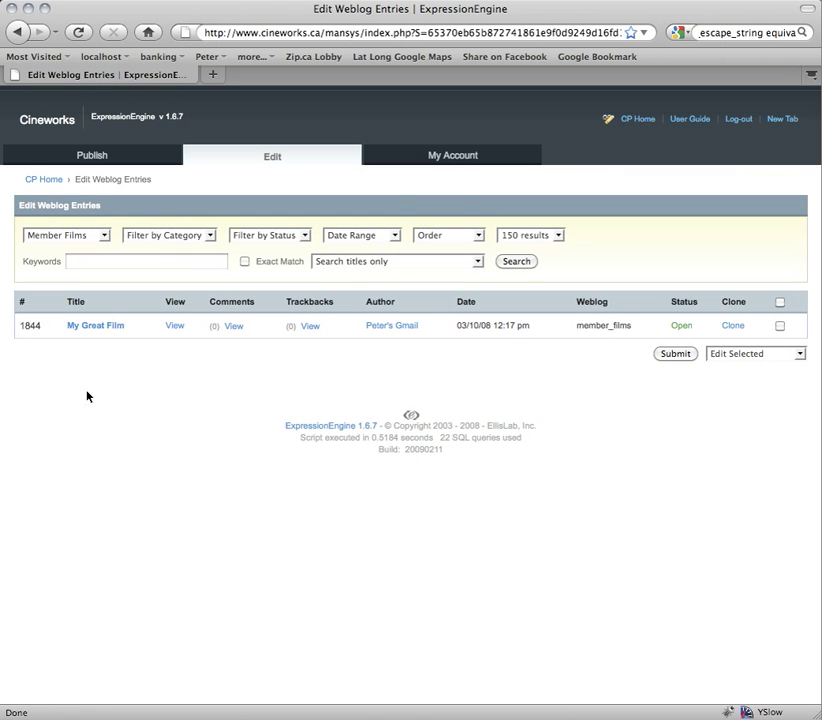
{"action": "left_click", "coordinate": [105, 236]}
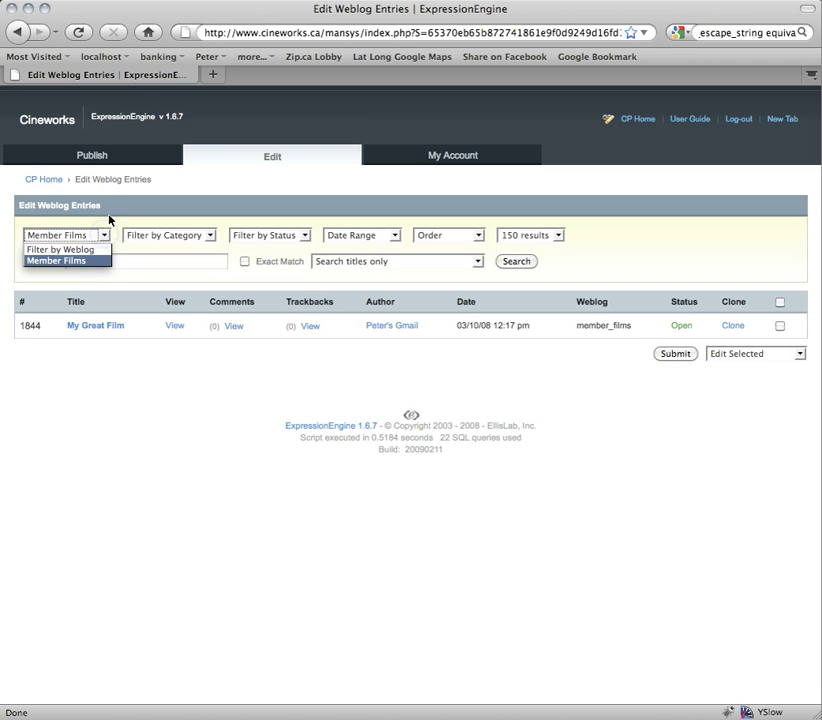
{"action": "left_click", "coordinate": [107, 215]}
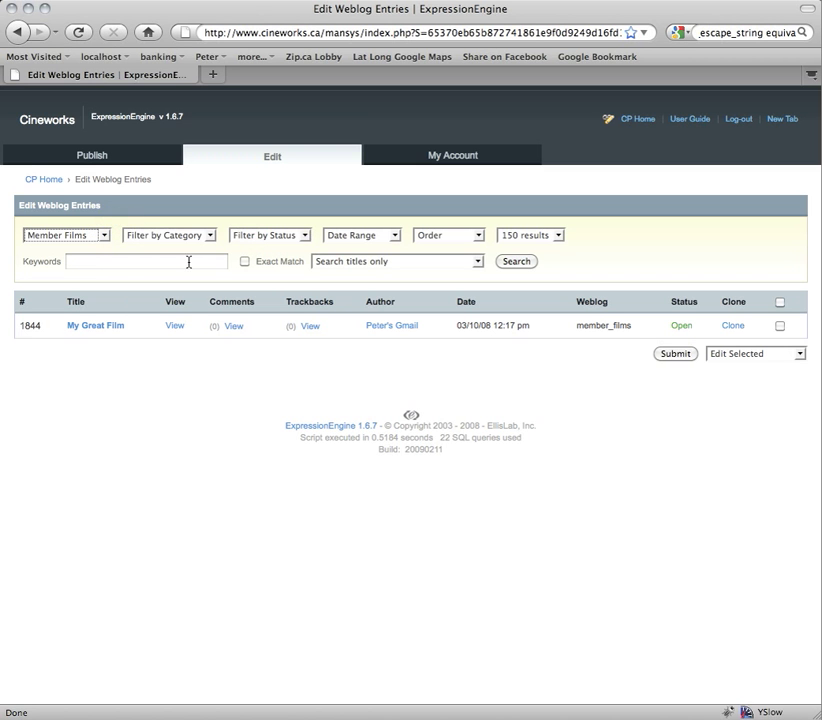
{"action": "left_click", "coordinate": [96, 327]}
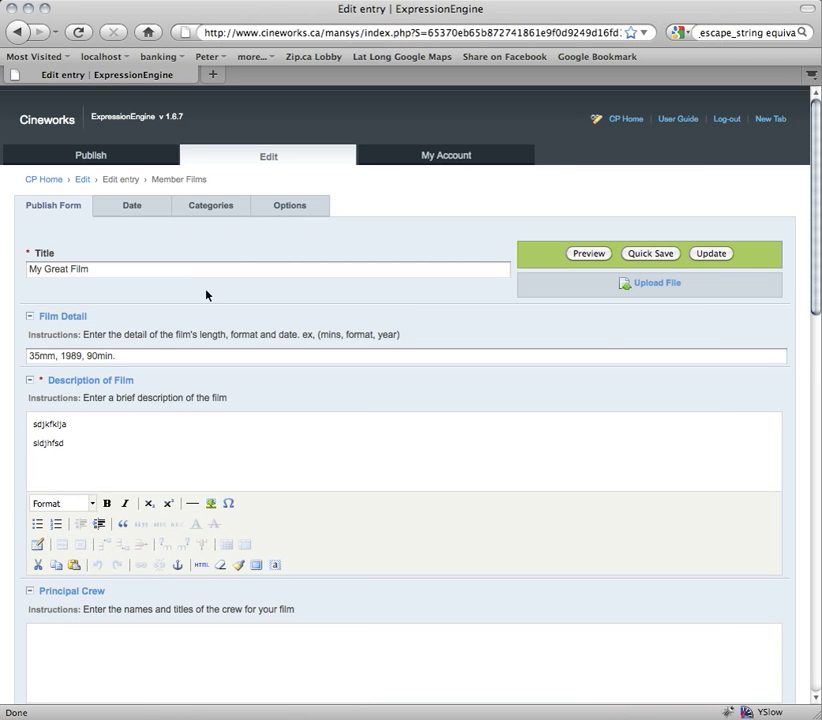
{"action": "left_click", "coordinate": [268, 161]}
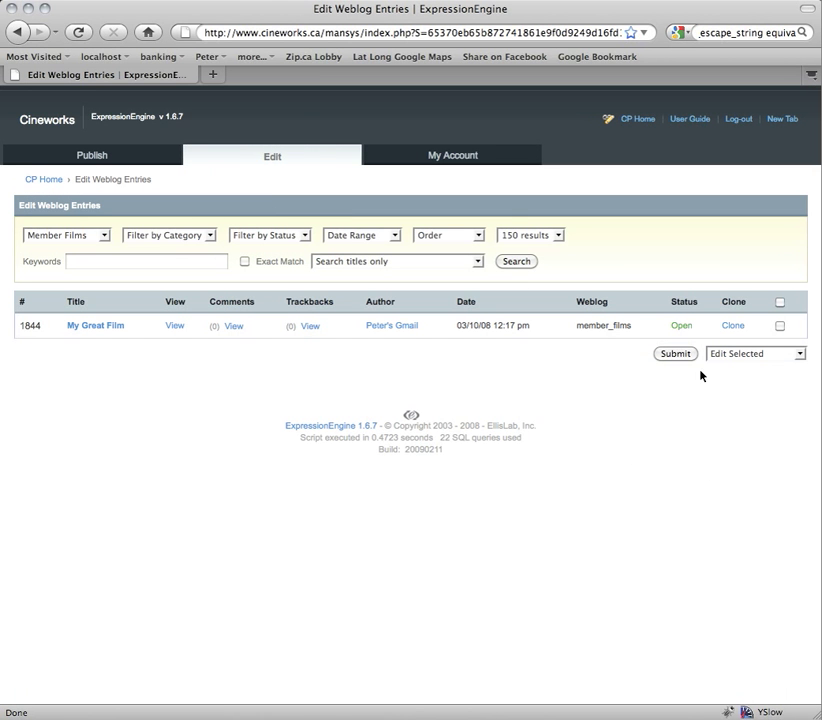
- Clone My Great Film and submit the copy titled 'train down'
{"action": "left_click", "coordinate": [731, 327]}
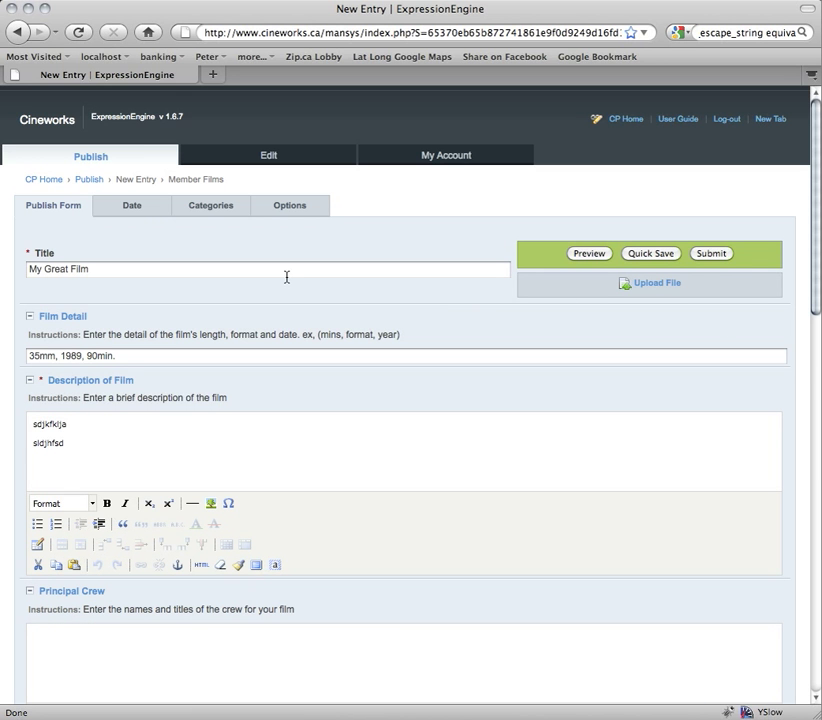
{"action": "triple_click", "coordinate": [97, 268]}
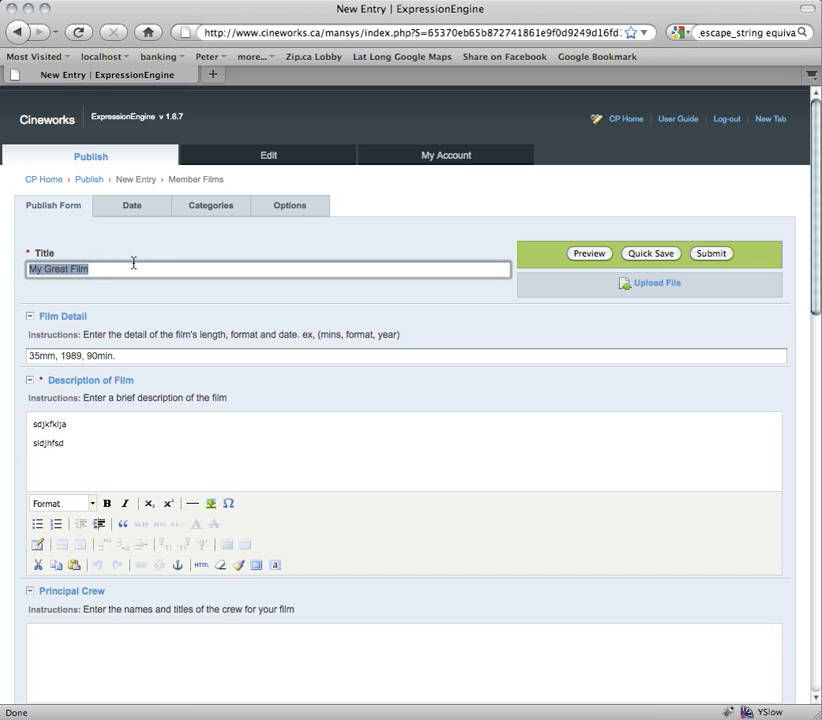
{"action": "scroll", "coordinate": [310, 495], "scroll_direction": "down", "scroll_amount": 5}
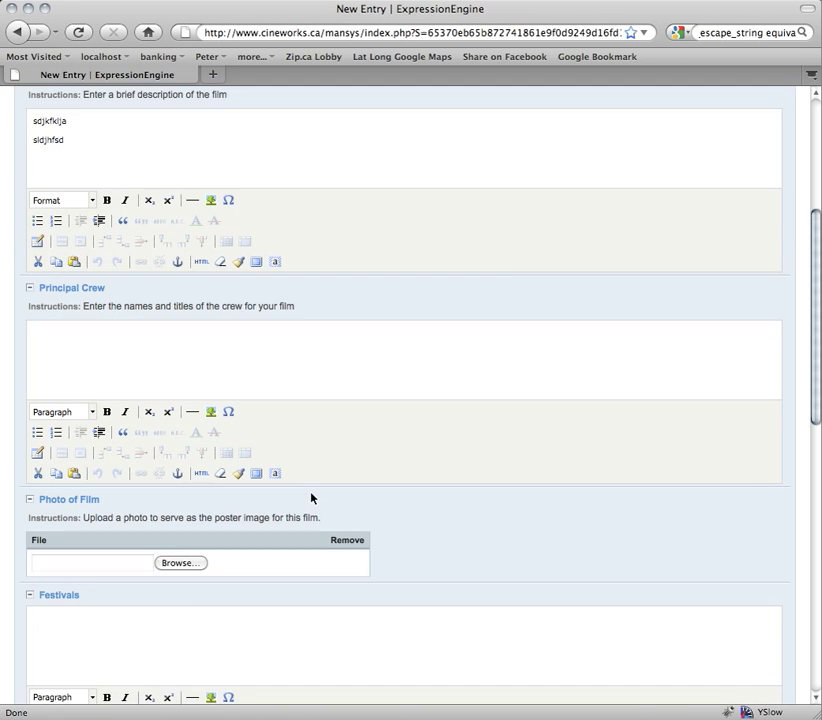
{"action": "scroll", "coordinate": [311, 498], "scroll_direction": "up", "scroll_amount": 5}
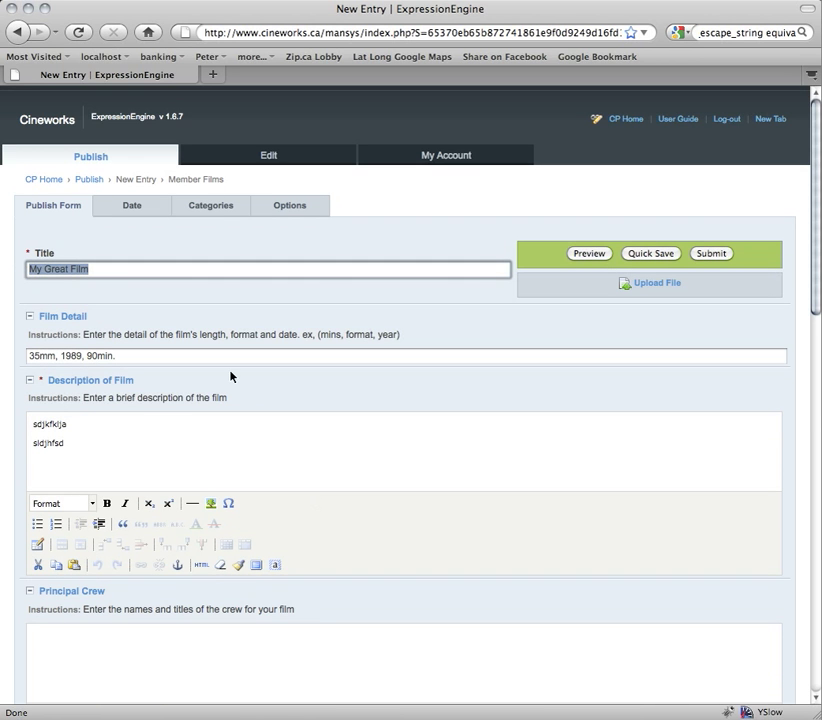
{"action": "type", "text": "train dh"}
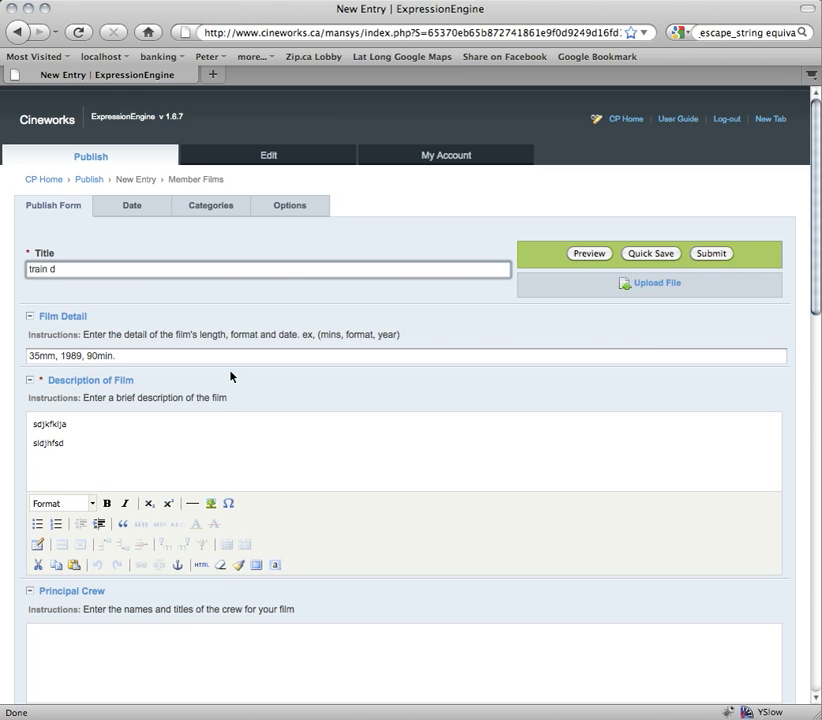
{"action": "type", "text": "wn"}
{"action": "left_click", "coordinate": [711, 254]}
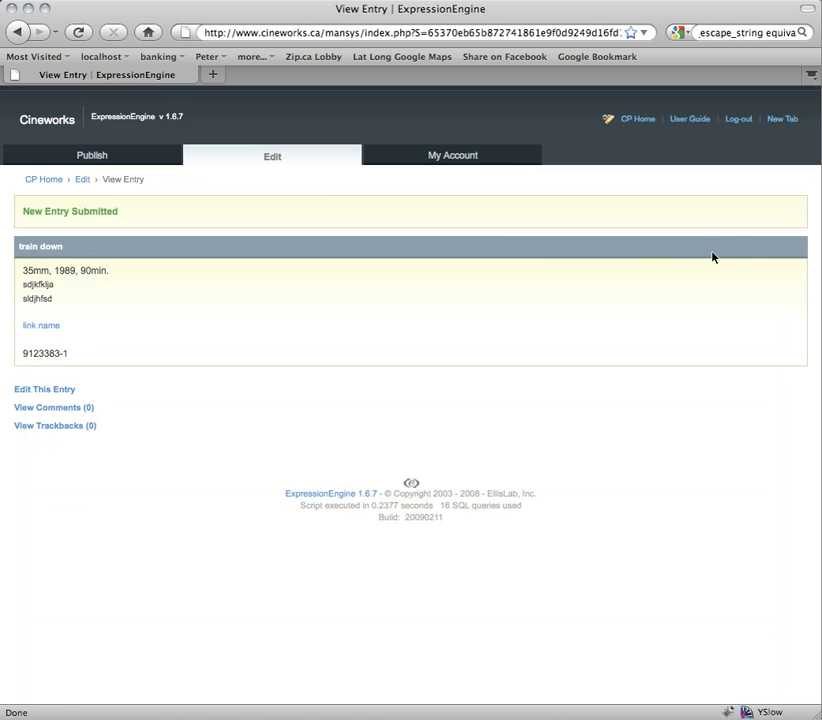
- Return to Edit Weblog Entries, now listing My Great Film (1844) and train down (1845)
{"action": "triple_click", "coordinate": [44, 246]}
{"action": "left_click", "coordinate": [79, 257]}
{"action": "left_click", "coordinate": [148, 362]}
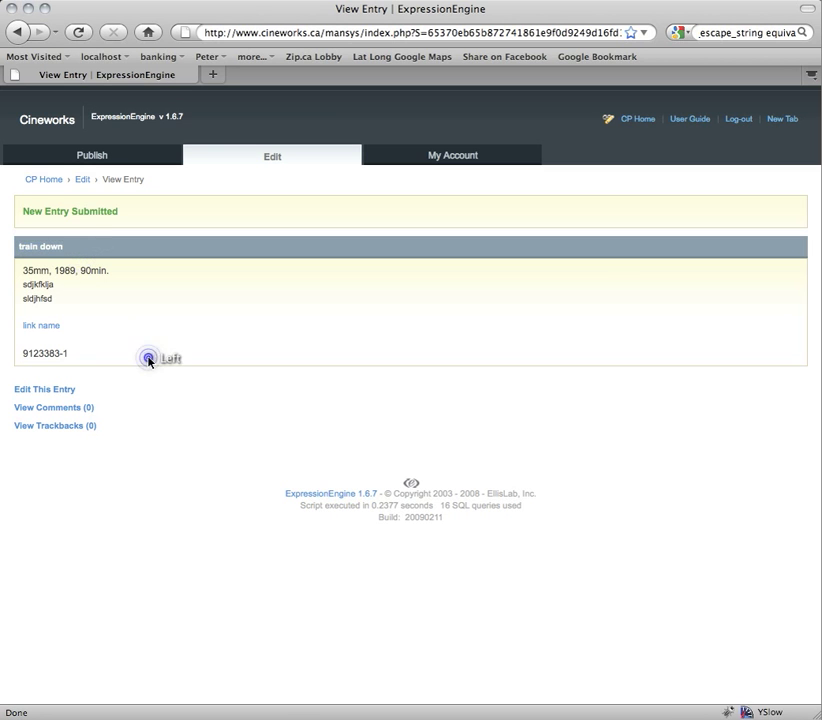
{"action": "left_click", "coordinate": [30, 245]}
{"action": "triple_click", "coordinate": [53, 244]}
{"action": "left_click", "coordinate": [44, 295]}
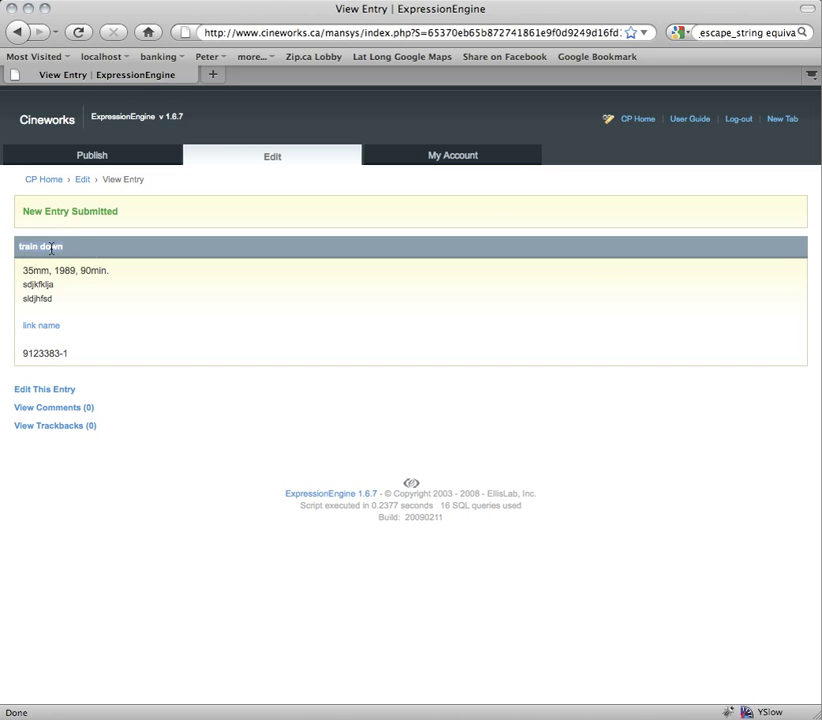
{"action": "left_click", "coordinate": [272, 160]}
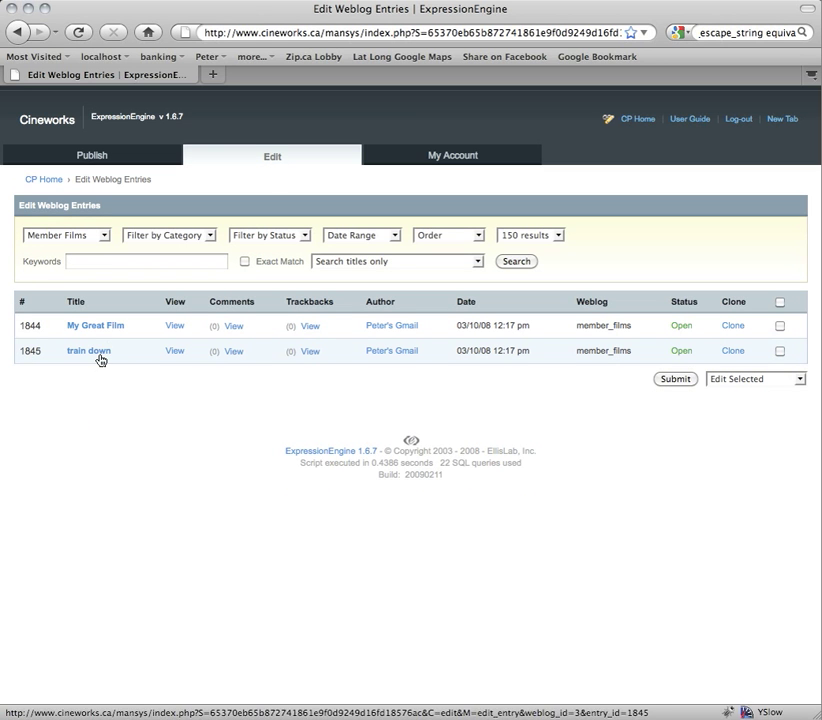
- Mark both Member Films entries with the select-all checkbox
{"action": "left_click", "coordinate": [780, 352]}
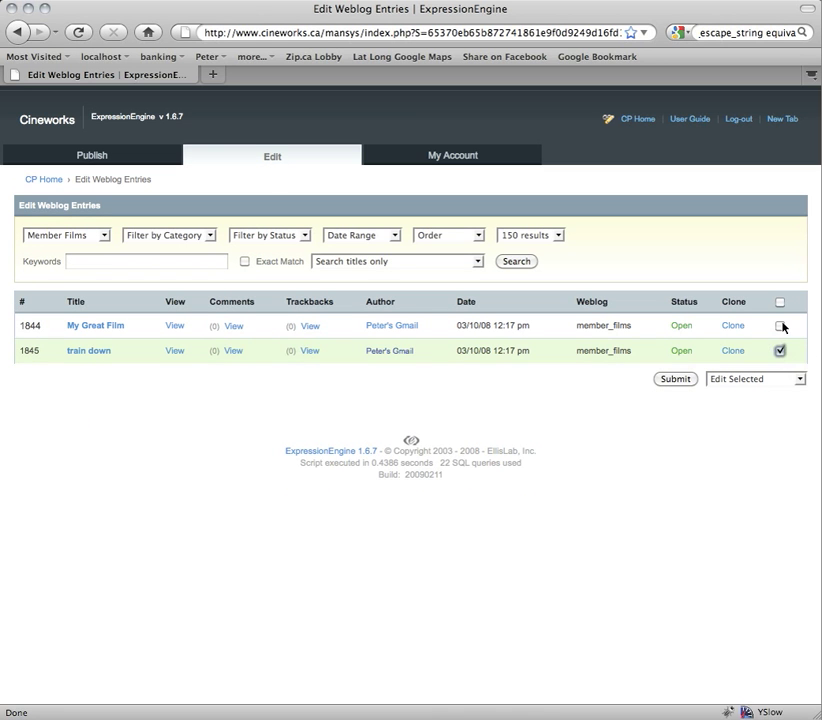
{"action": "left_click", "coordinate": [781, 326]}
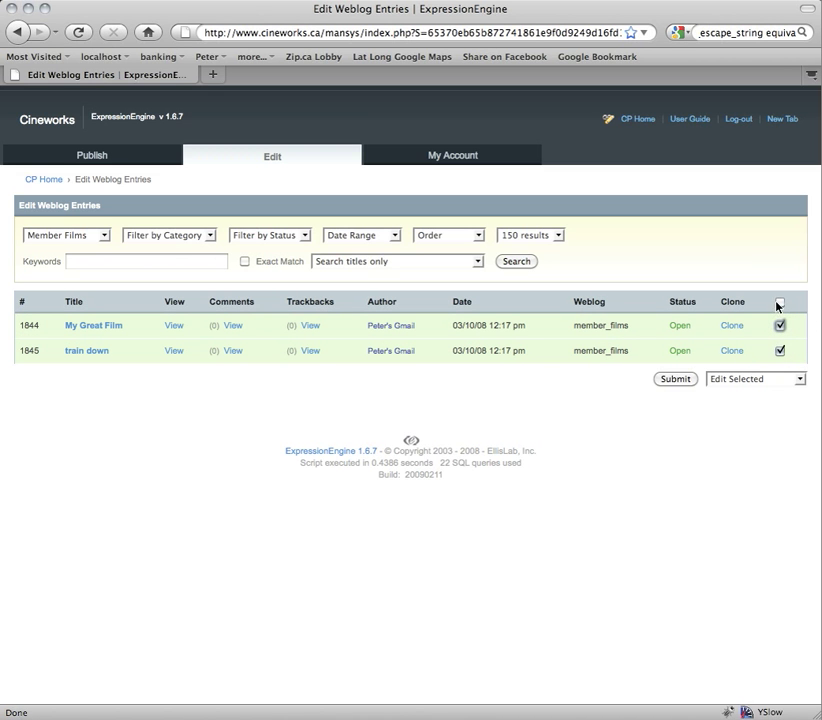
{"action": "left_click", "coordinate": [780, 304]}
{"action": "left_click", "coordinate": [780, 304]}
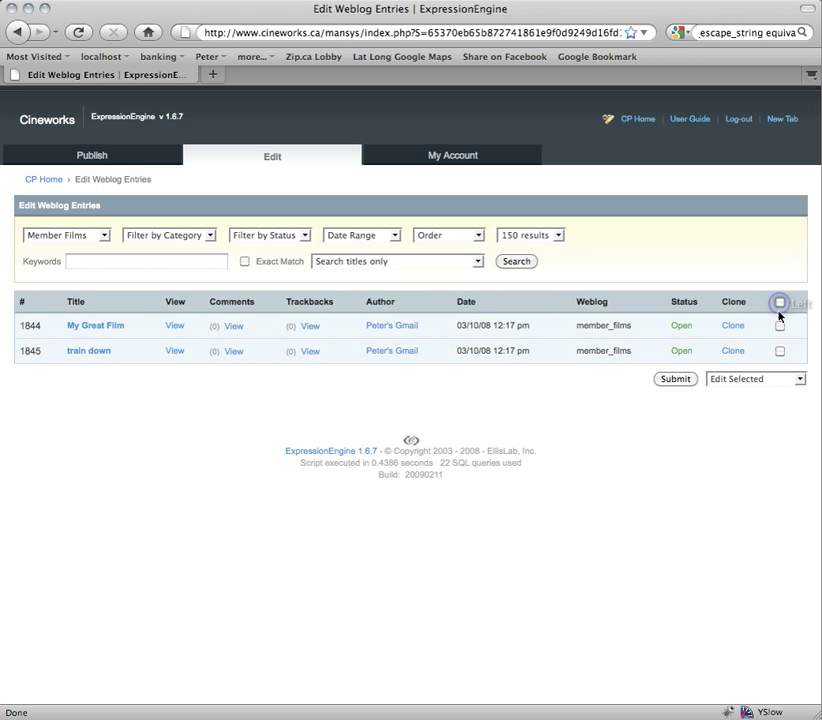
{"action": "left_click", "coordinate": [780, 304]}
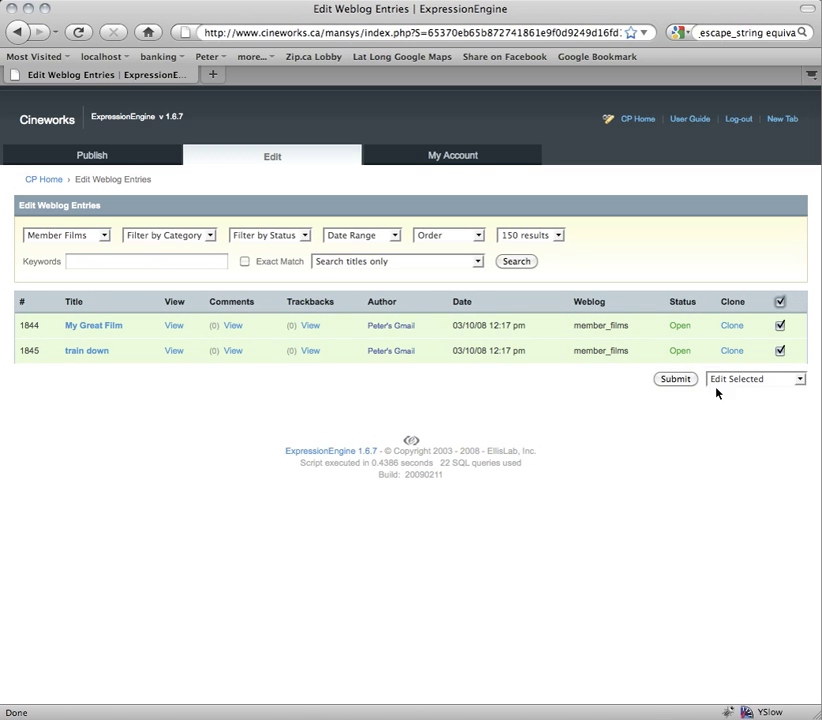
- Apply Delete Selected and confirm permanent deletion of both entries
{"action": "left_click", "coordinate": [740, 381]}
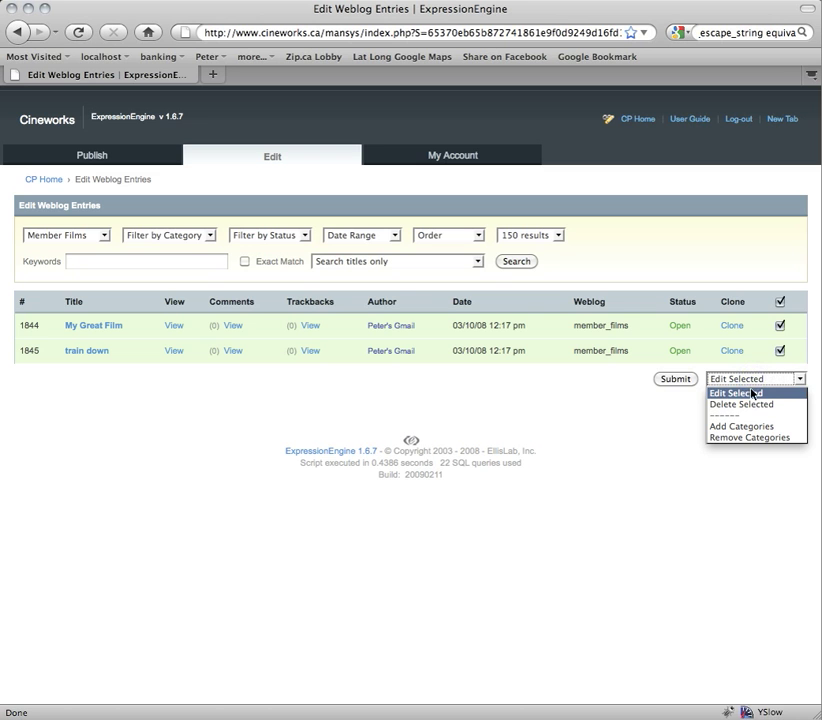
{"action": "left_click", "coordinate": [751, 405]}
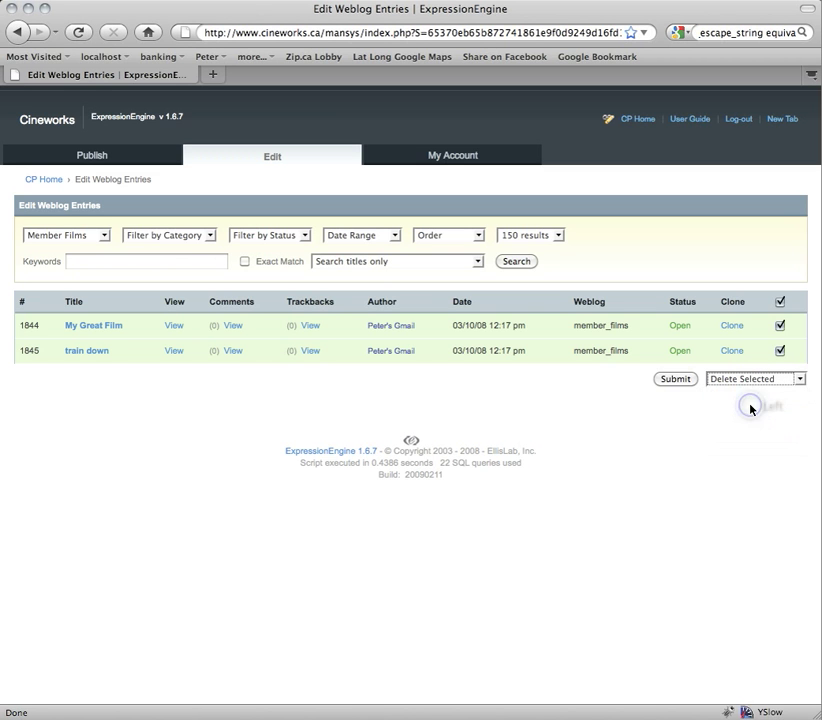
{"action": "left_click", "coordinate": [682, 382]}
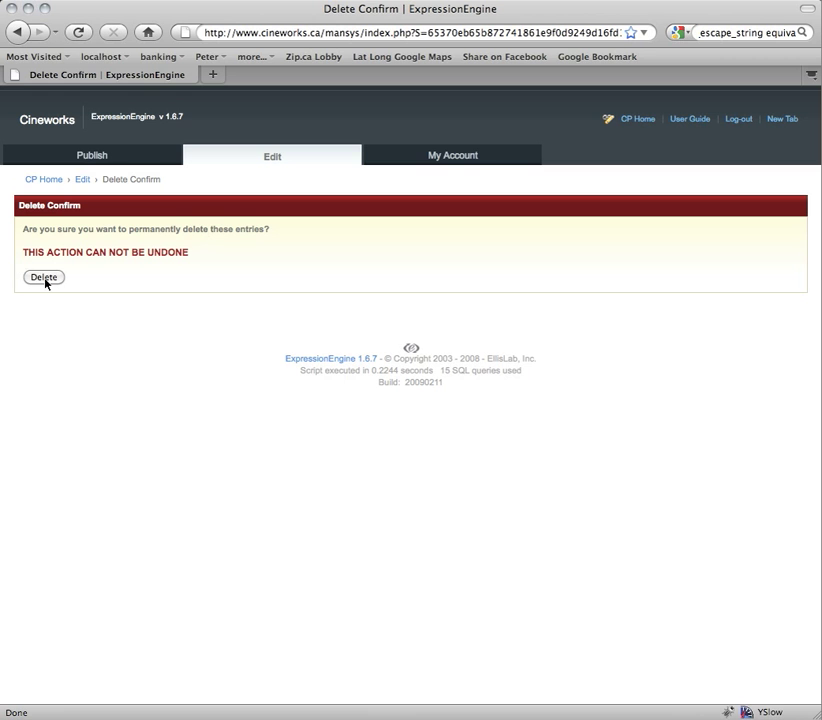
{"action": "left_click", "coordinate": [44, 279]}
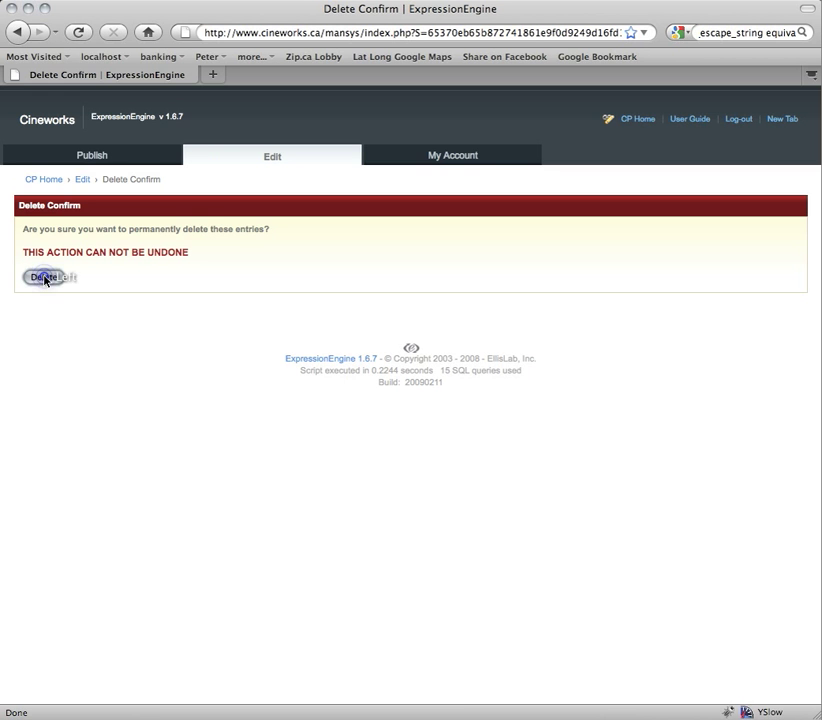